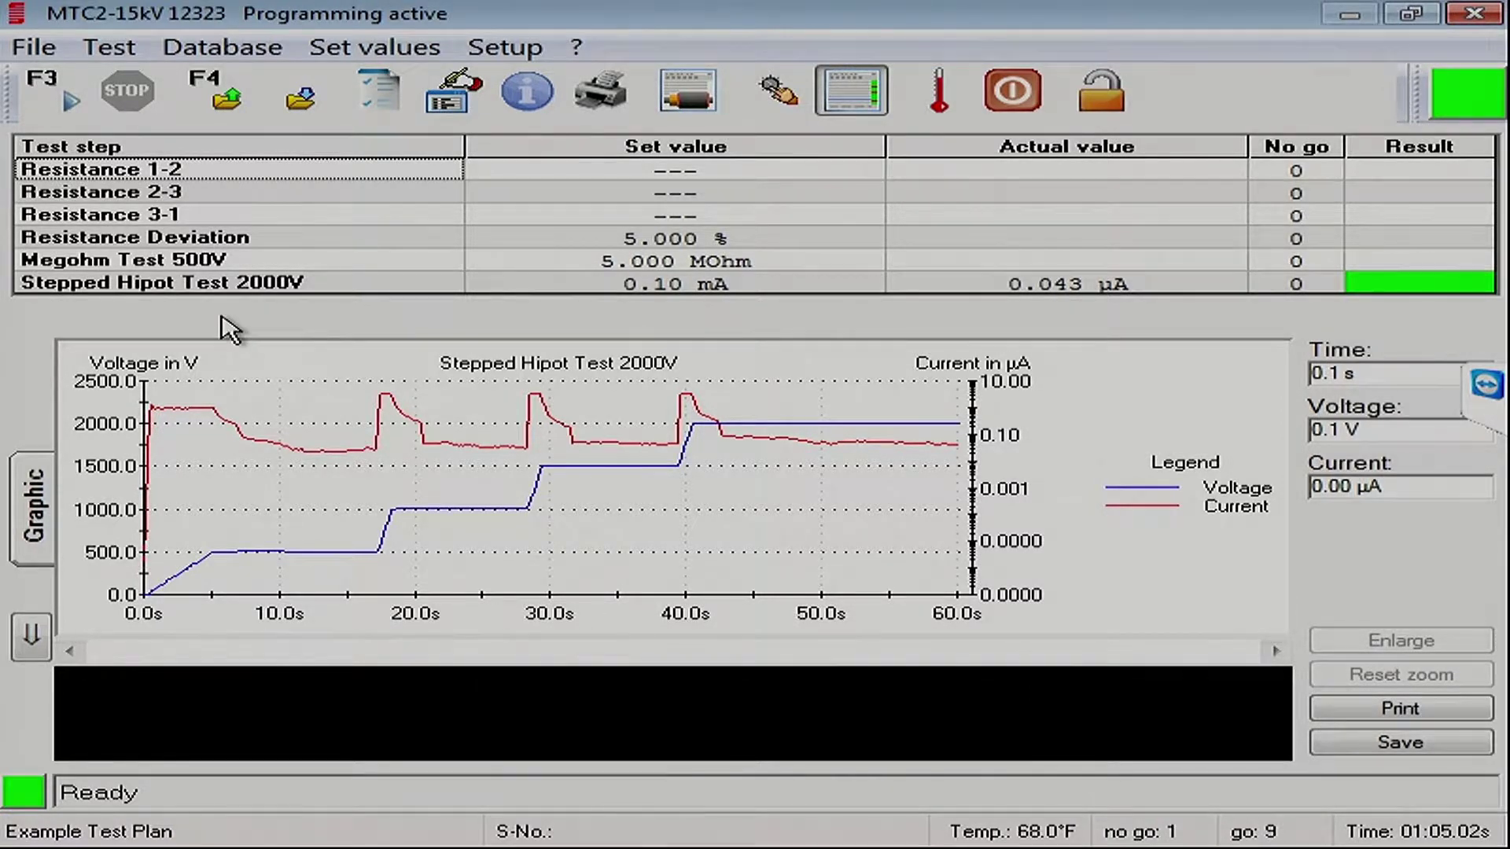
Step: Open the surge test settings and set the end voltage to 2000 V
click(370, 49)
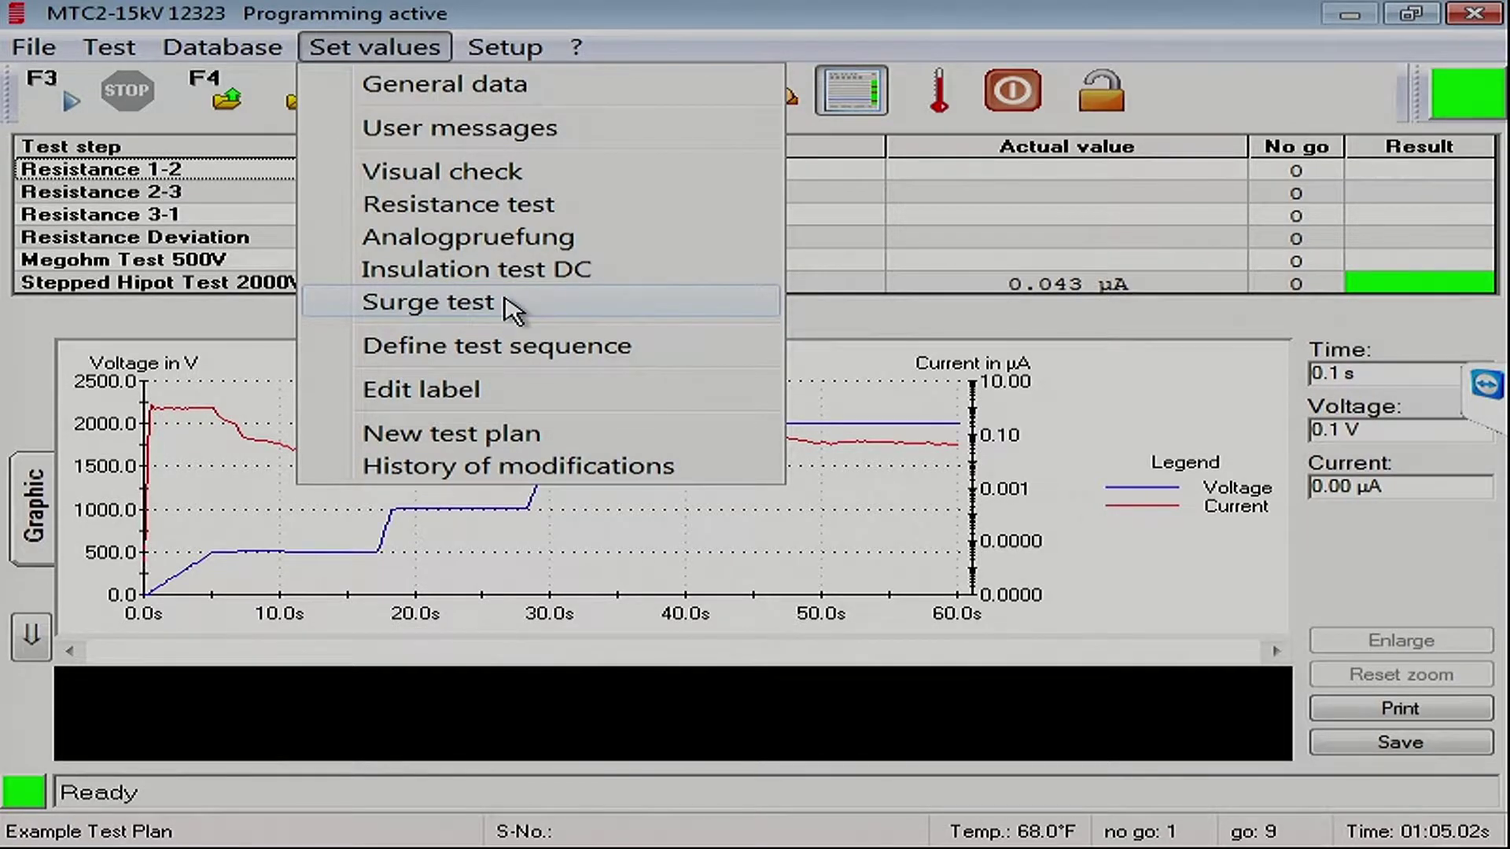
click(506, 301)
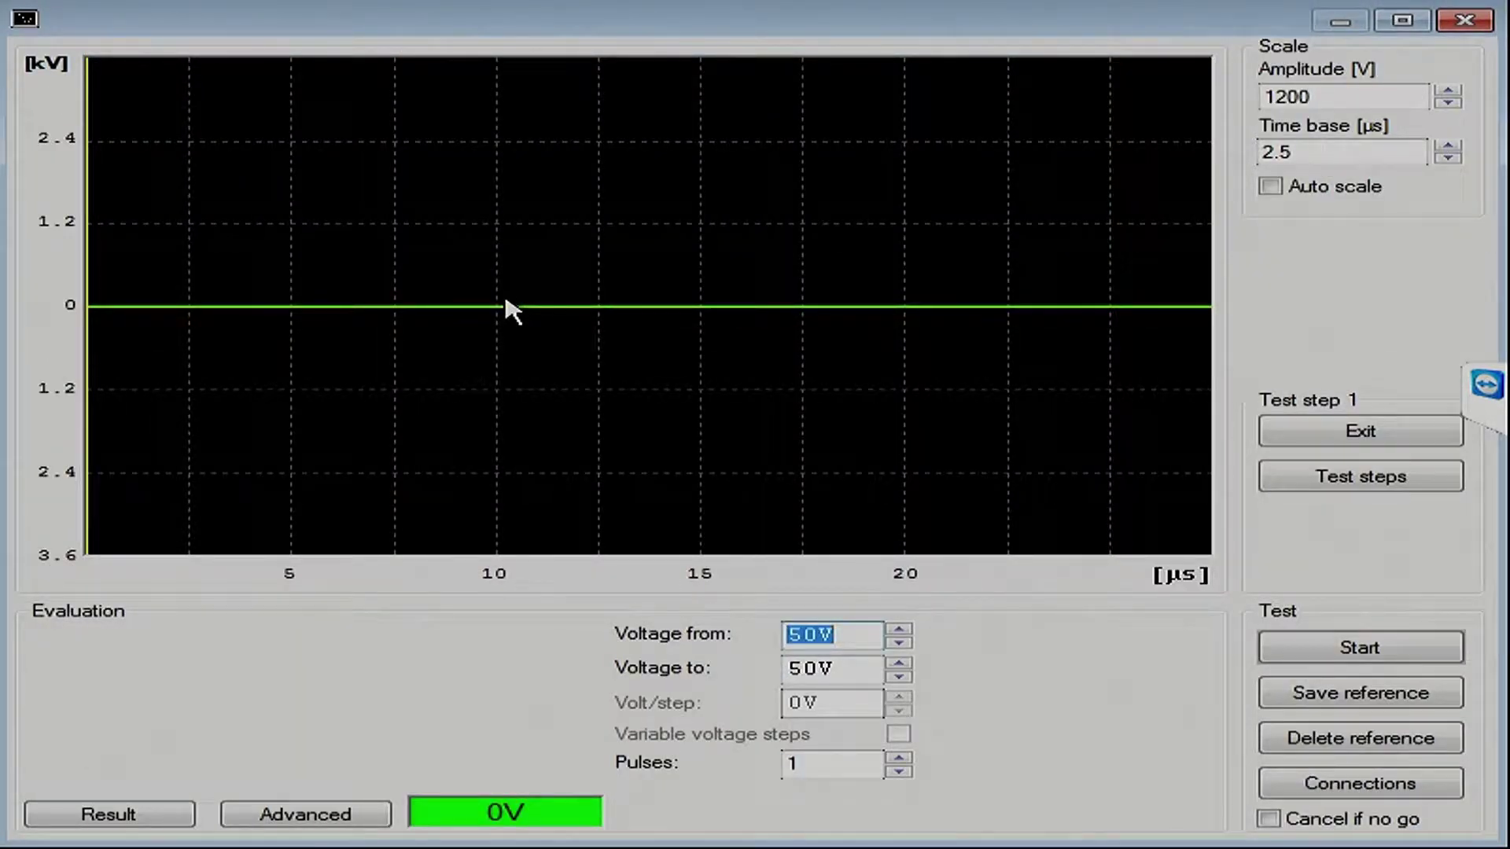
click(855, 665)
text(2)
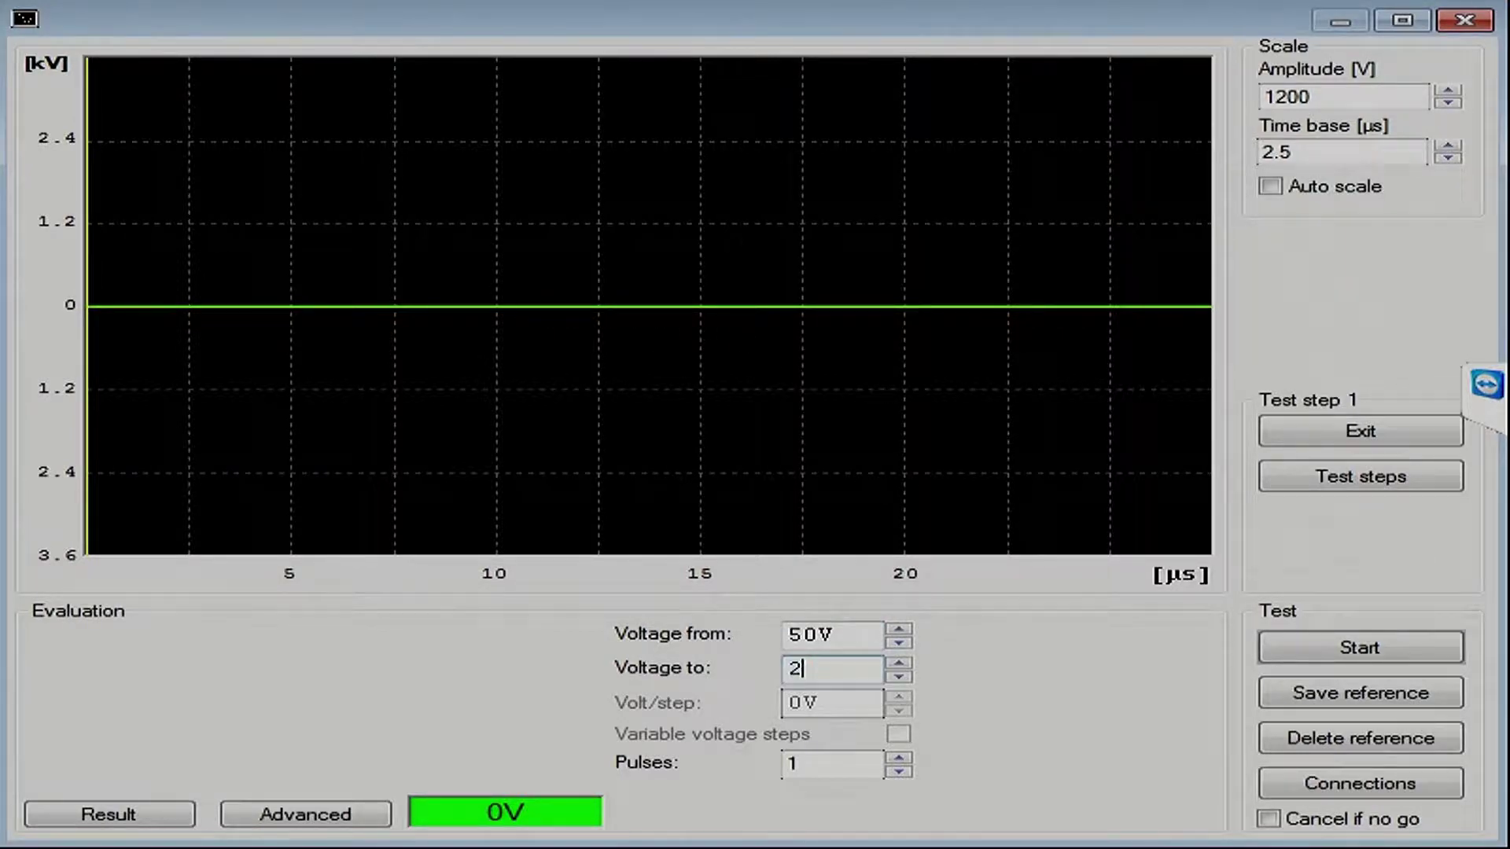
text(000)
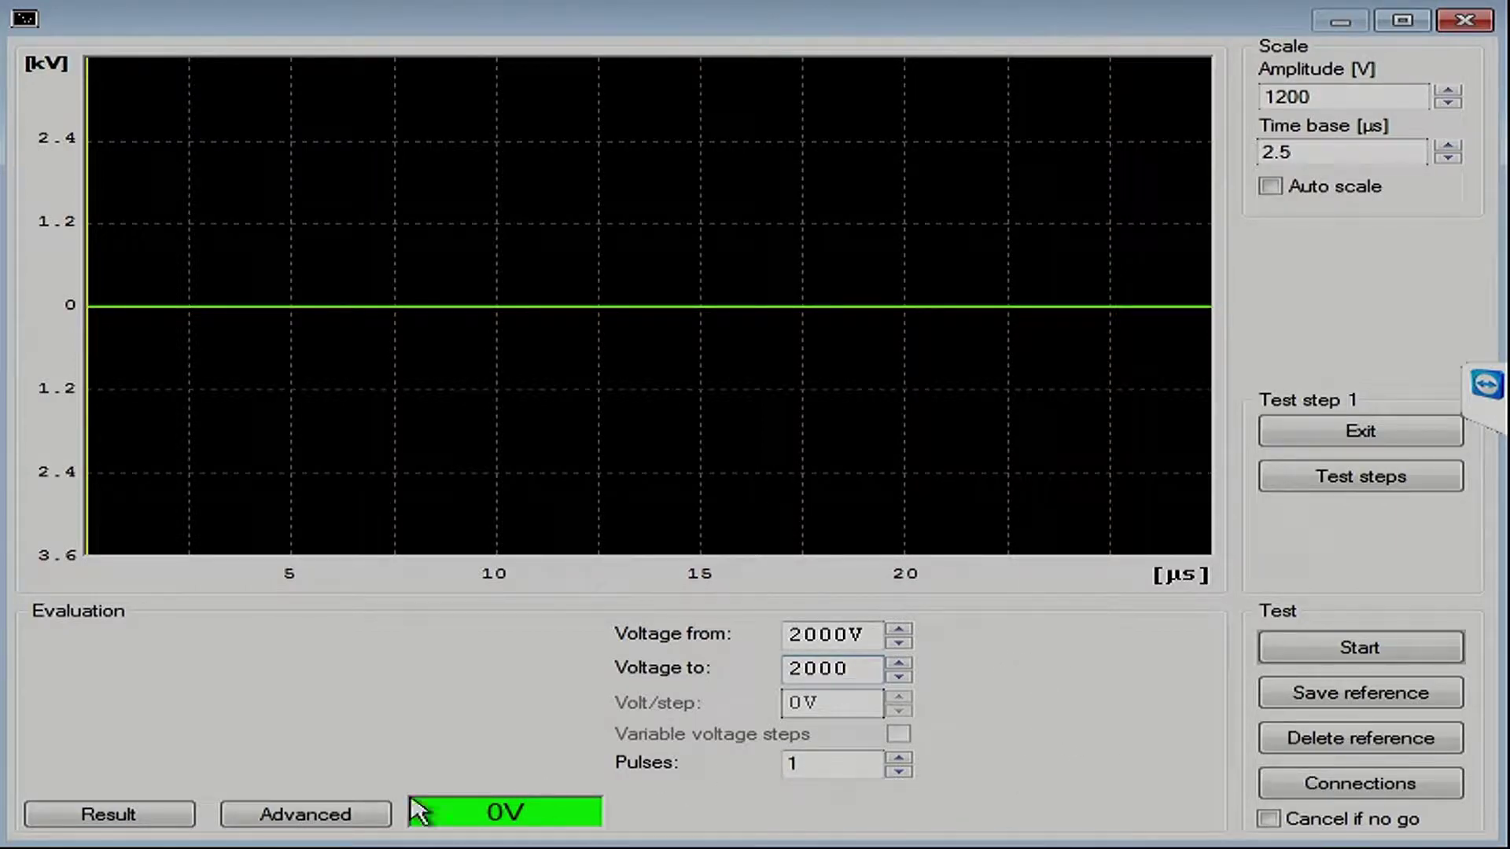
Step: Add EAR as the surge test's evaluation method and set its limit to 5%
click(93, 817)
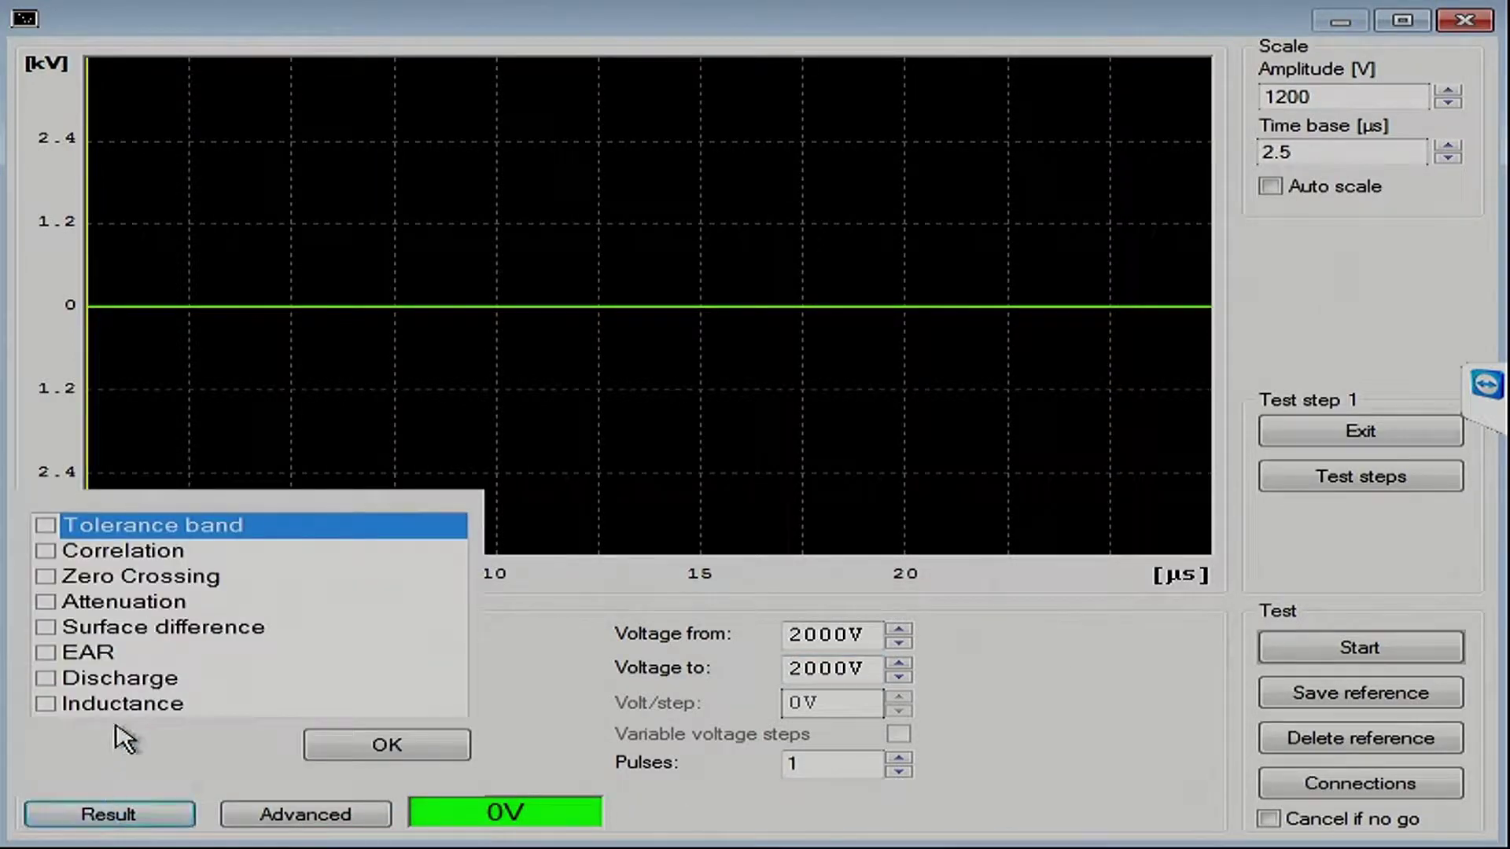
click(49, 652)
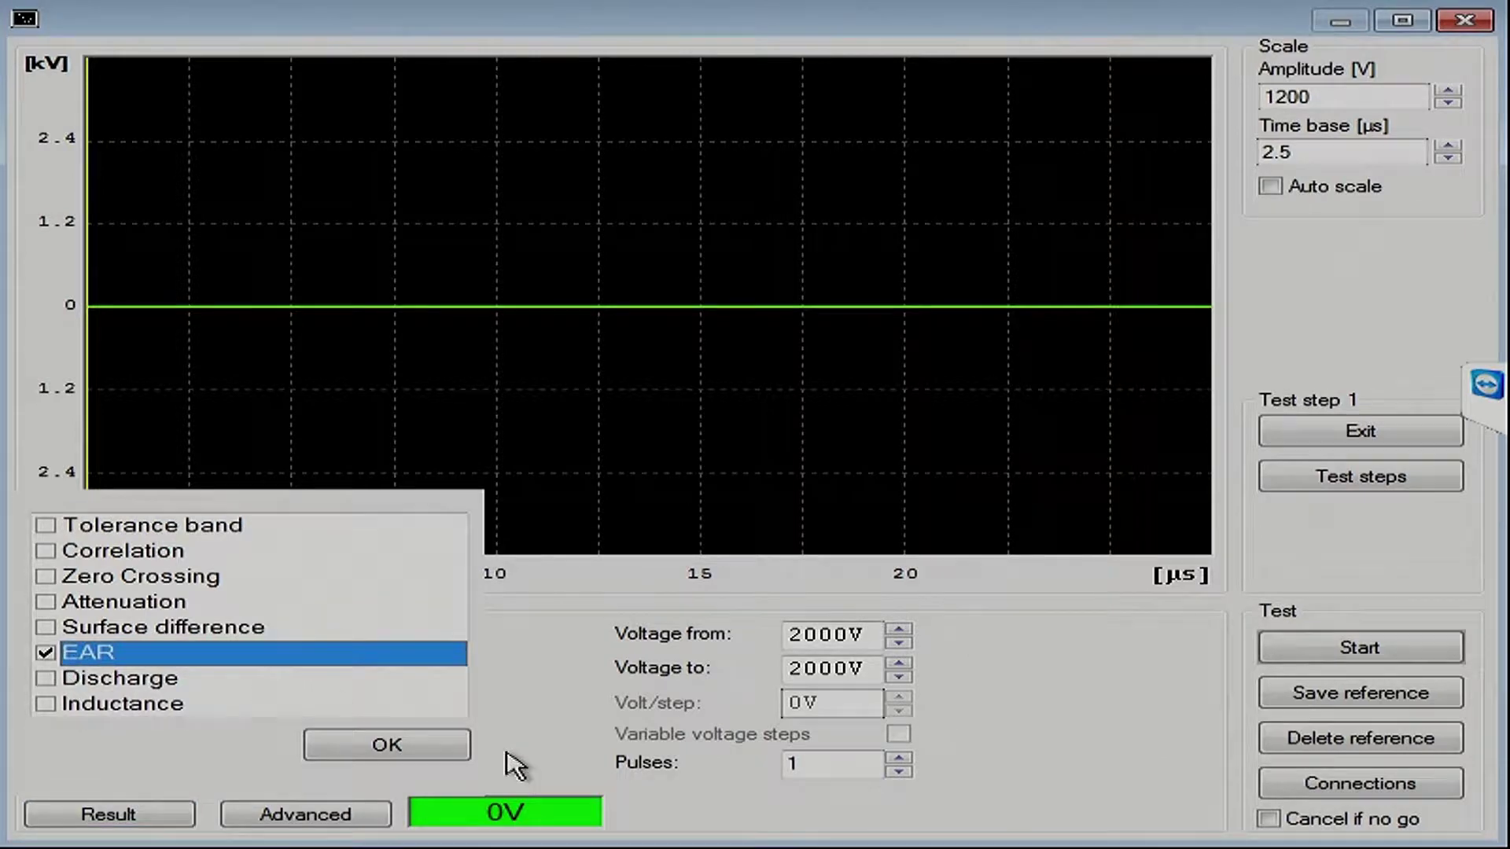
click(410, 754)
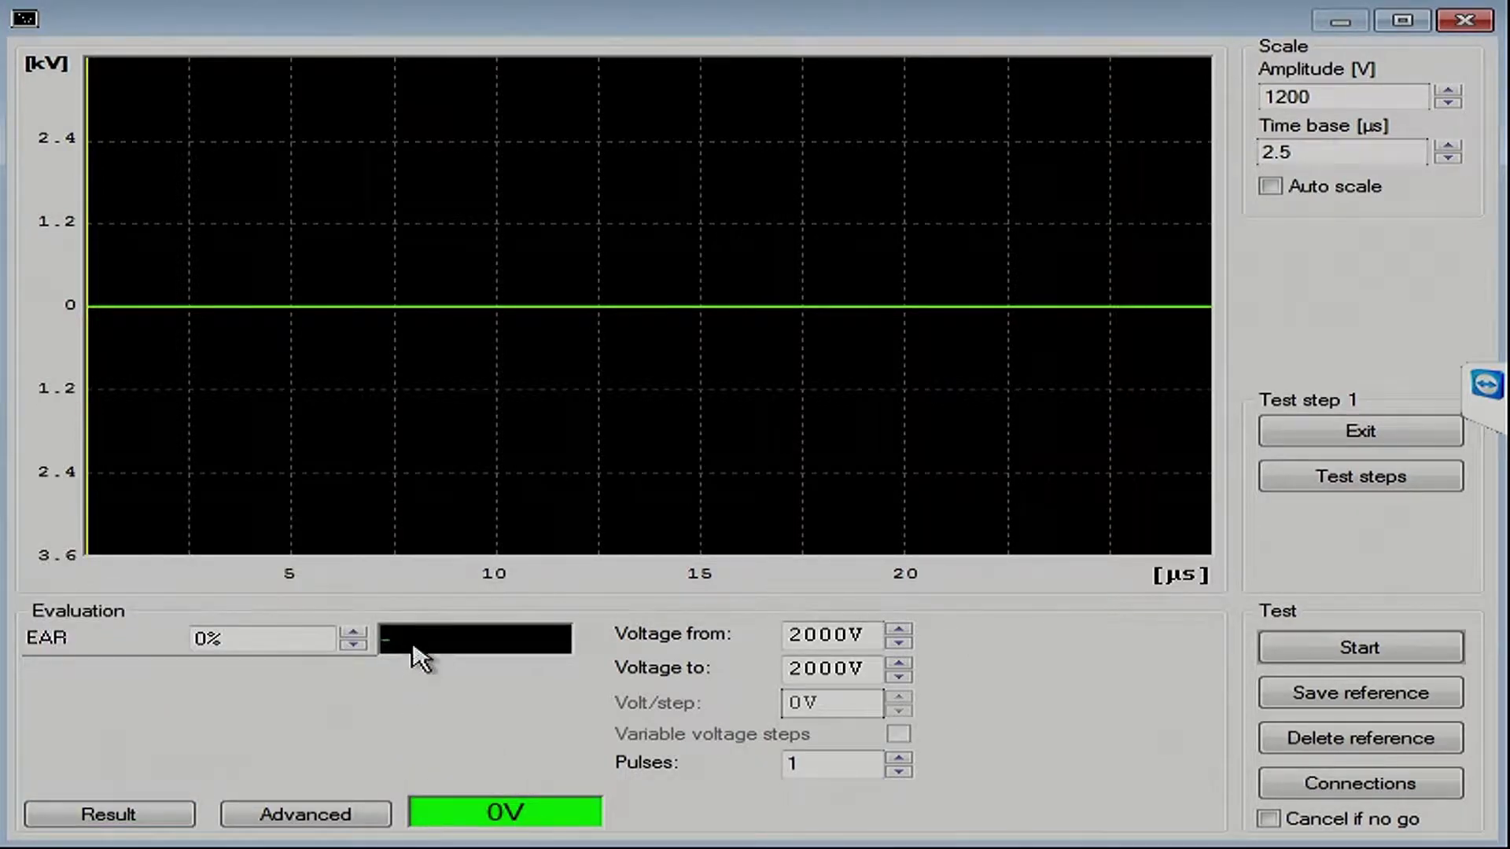
double_click(303, 640)
text(5)
Step: Open the surge test's connection settings and name the test "Surge Comparison Test 1-2-3"
click(1366, 789)
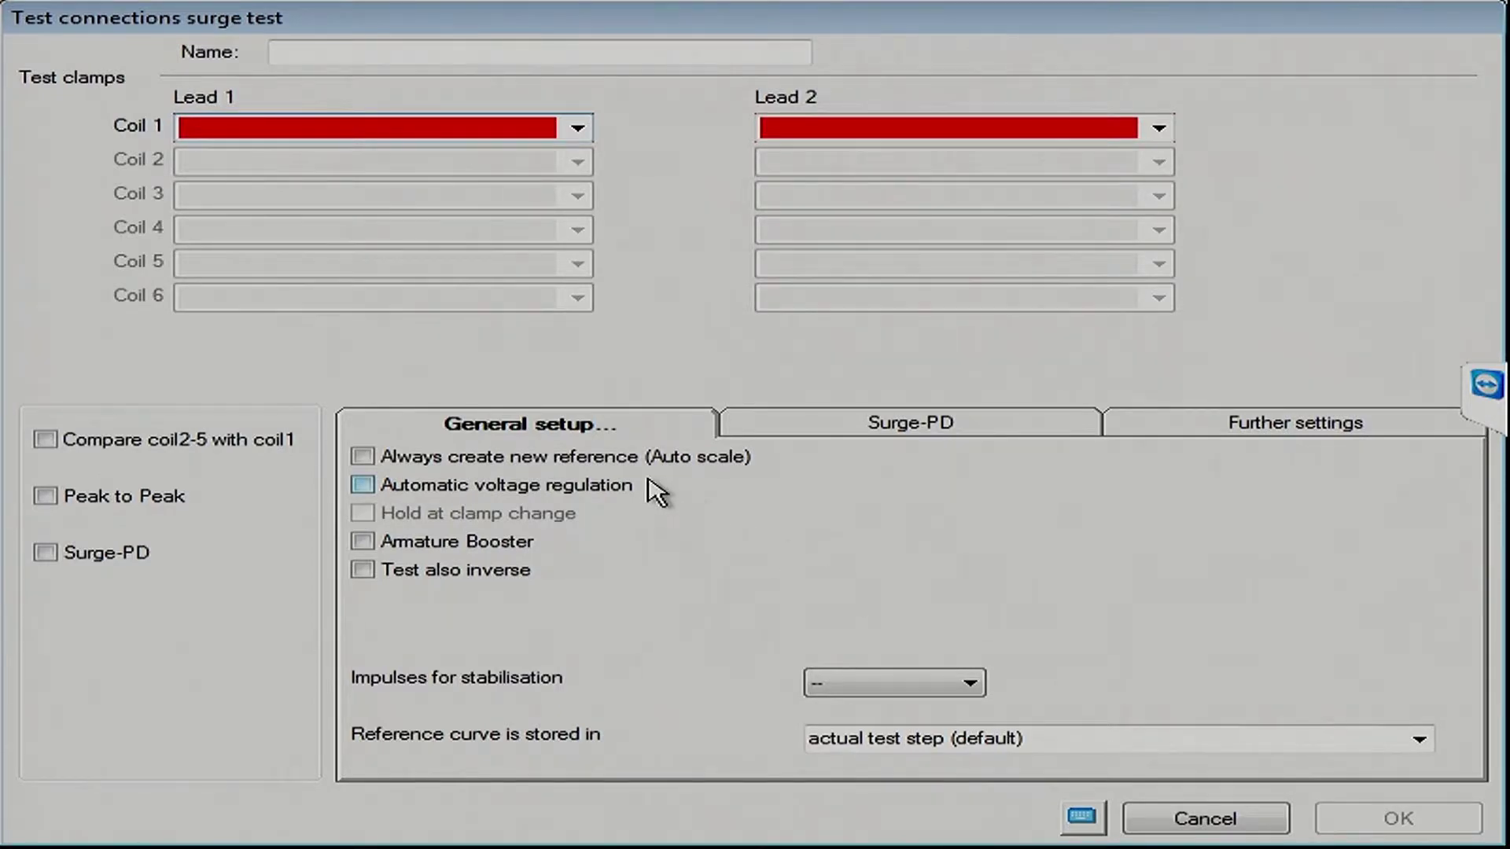
click(385, 52)
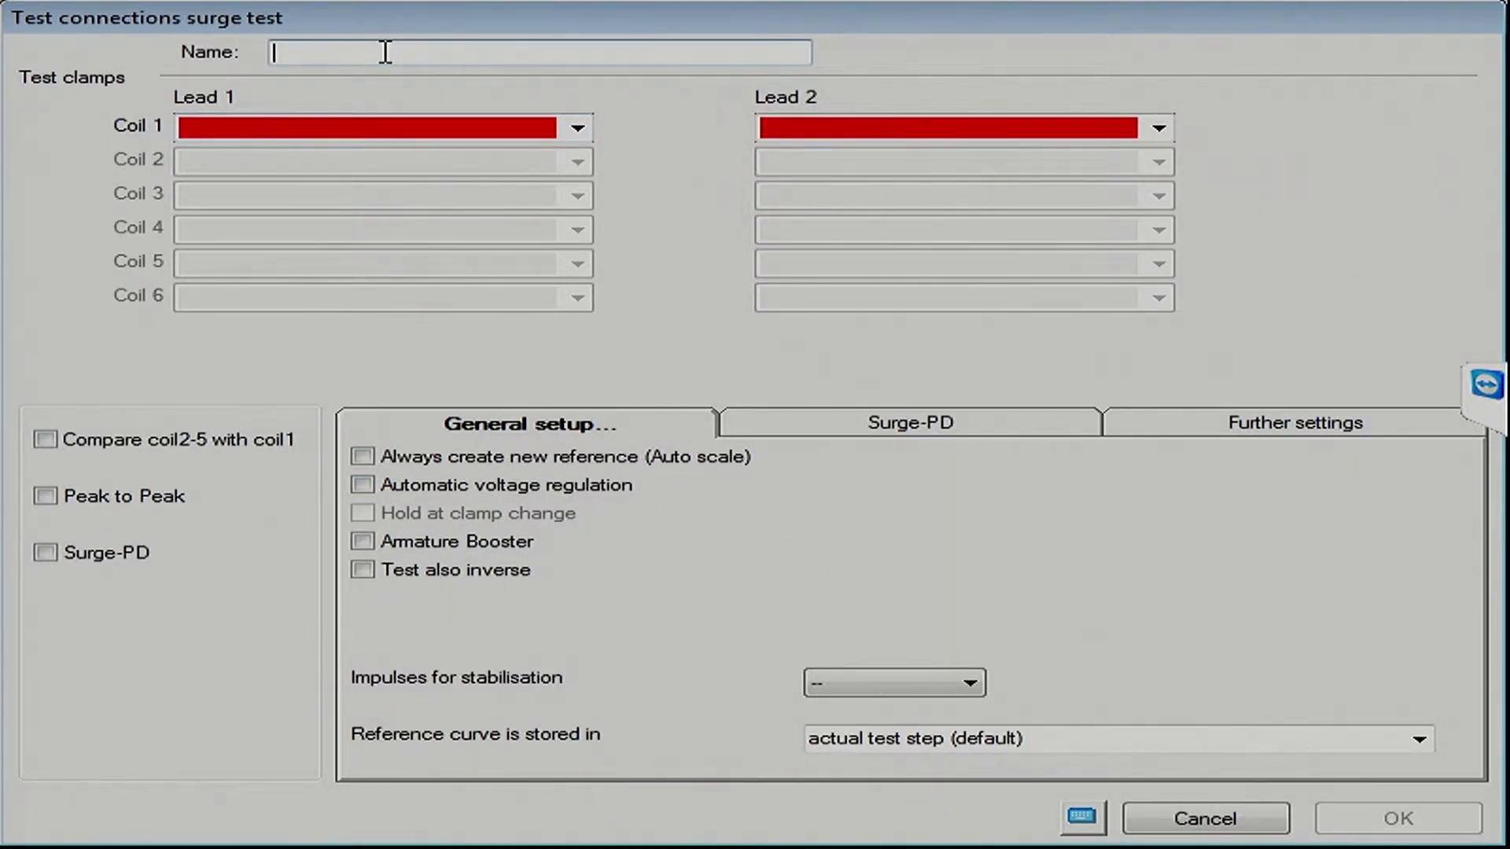
text(Surge Comparison )
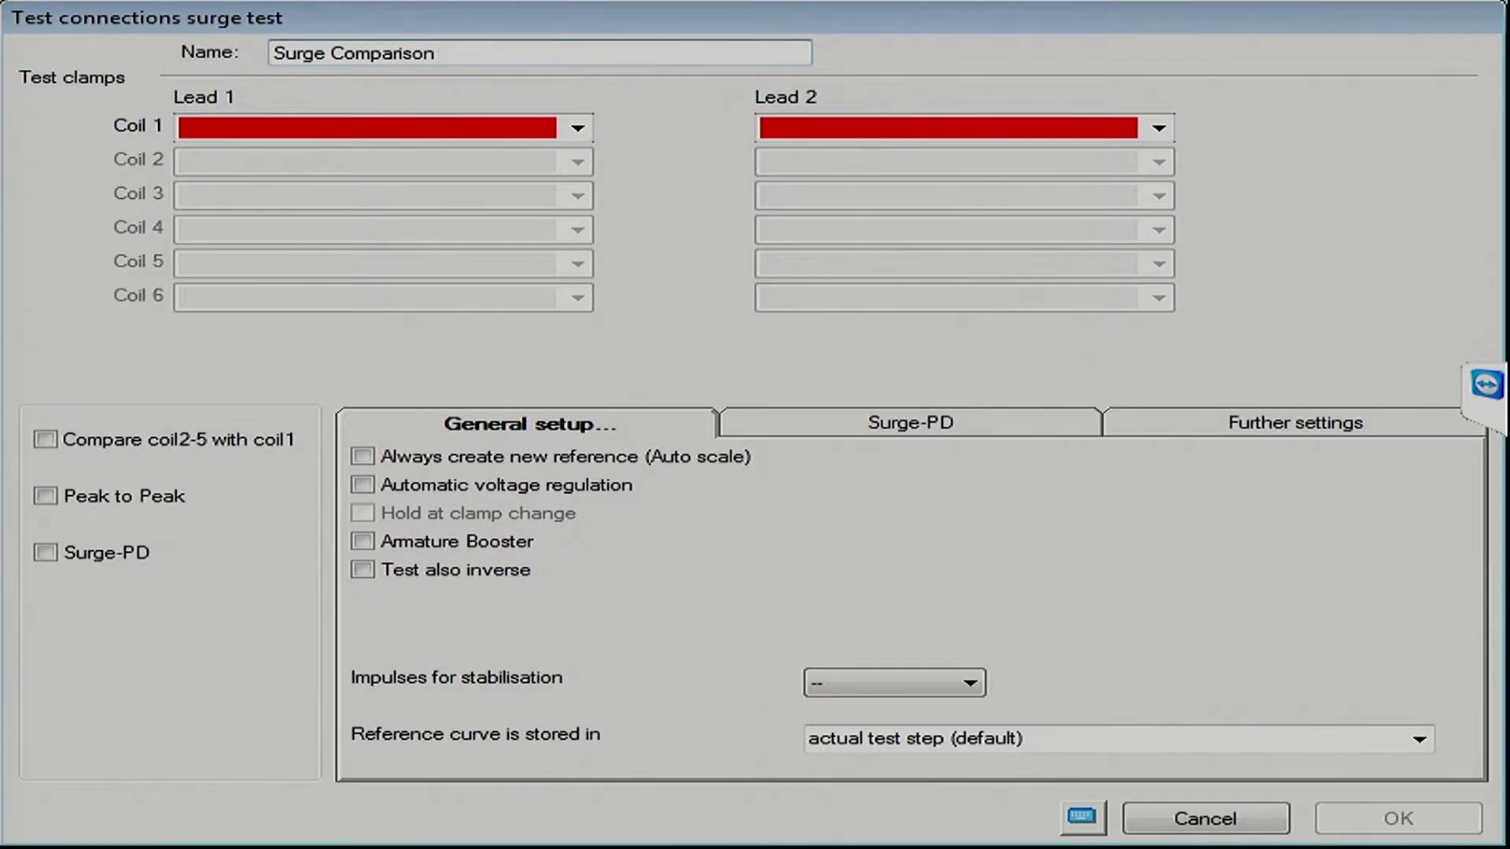
text(test)
key(BackSpace)
key(BackSpace)
key(BackSpace)
key(BackSpace)
key(BackSpace)
text(Test 1-2-3)
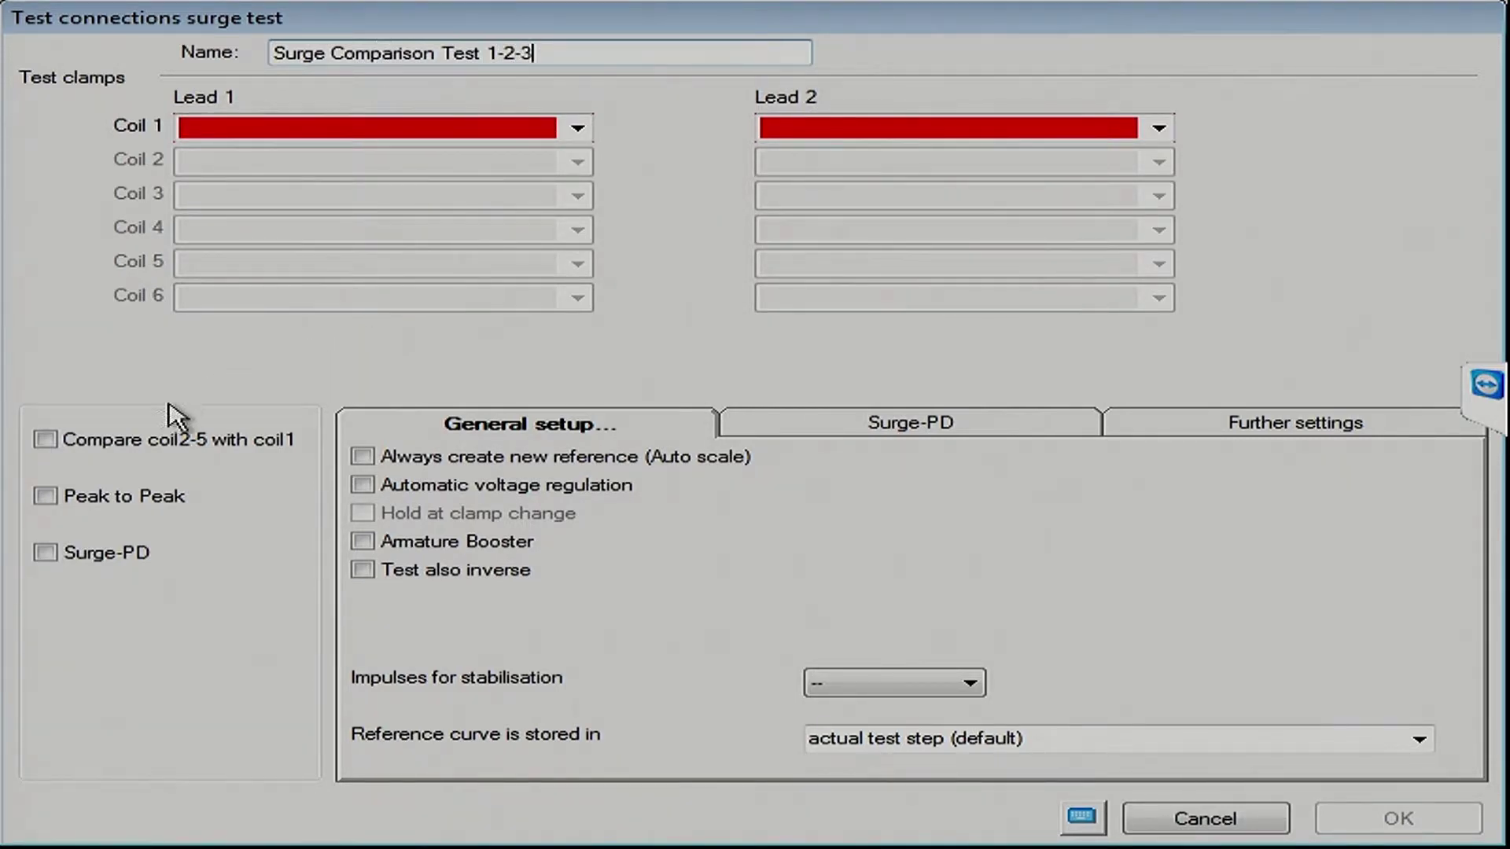
Step: Enable comparing coils 2-5 with coil 1, and assign coil 1 to lead 1 clamp 1 and lead 2 clamp 2
click(47, 444)
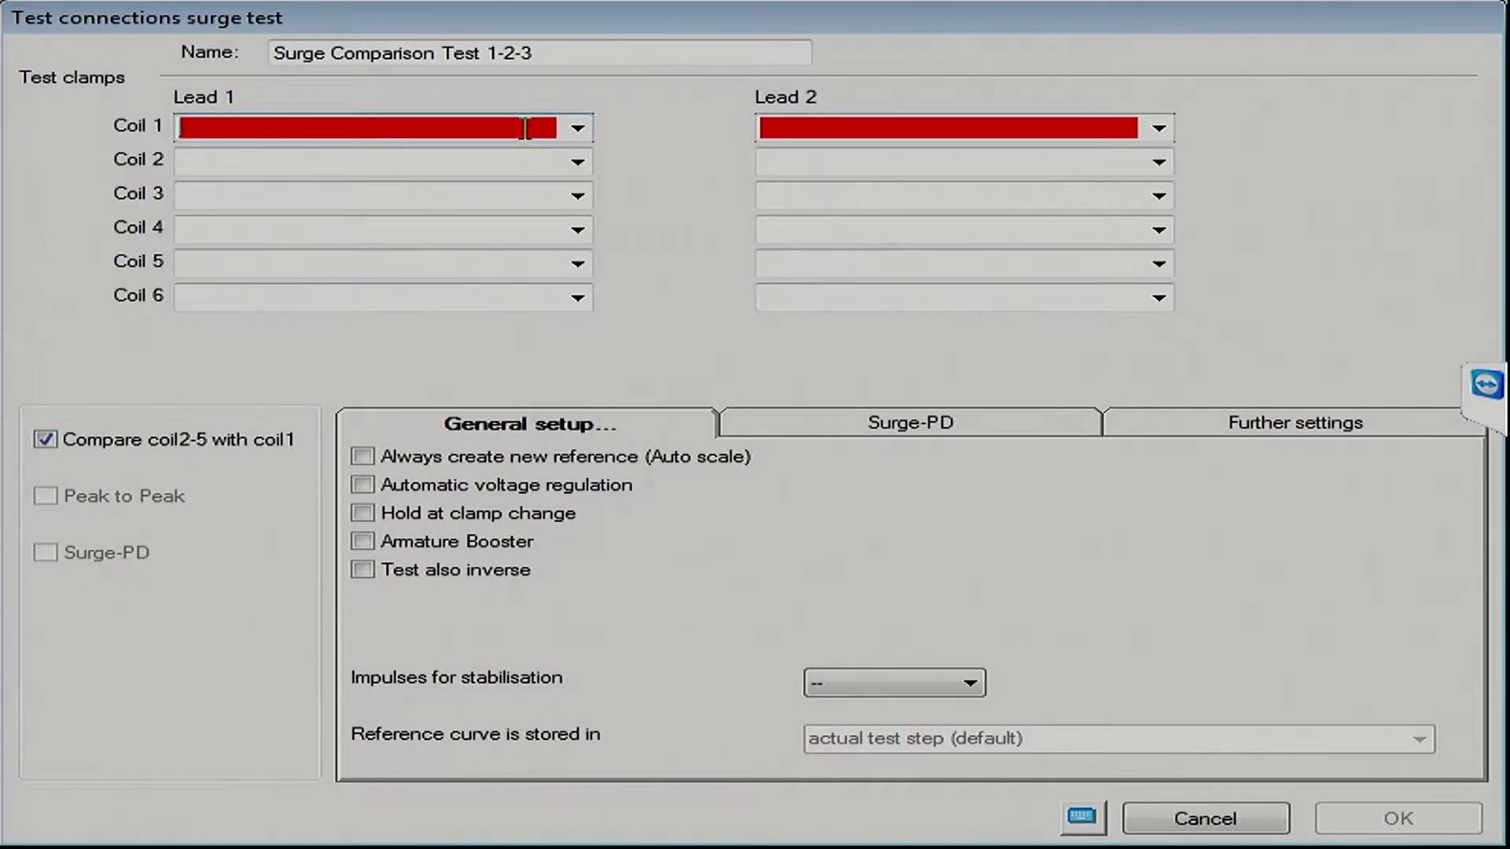
click(584, 135)
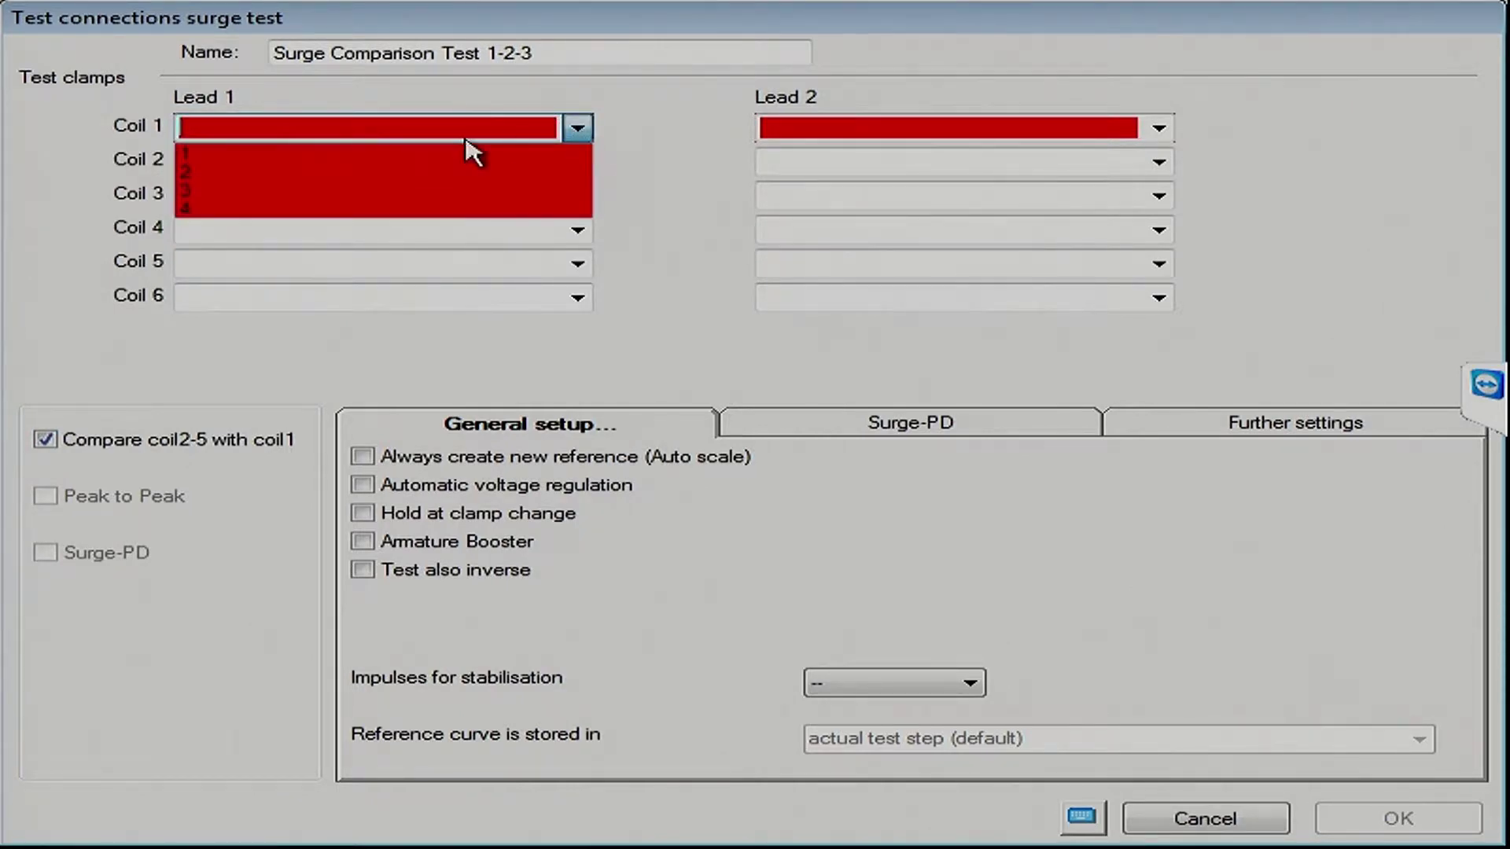
click(341, 153)
click(1159, 128)
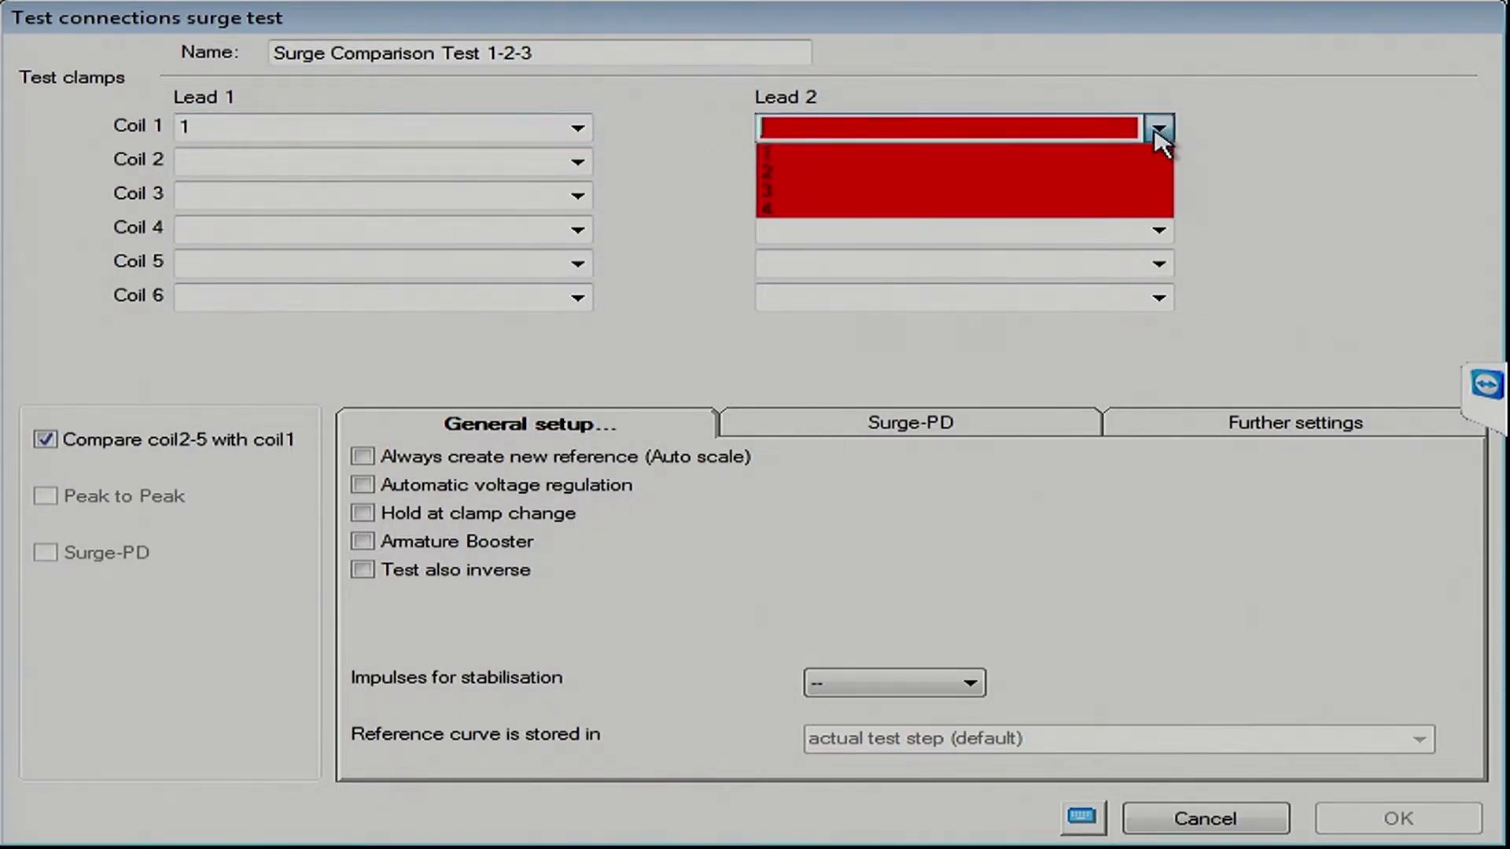
click(1069, 173)
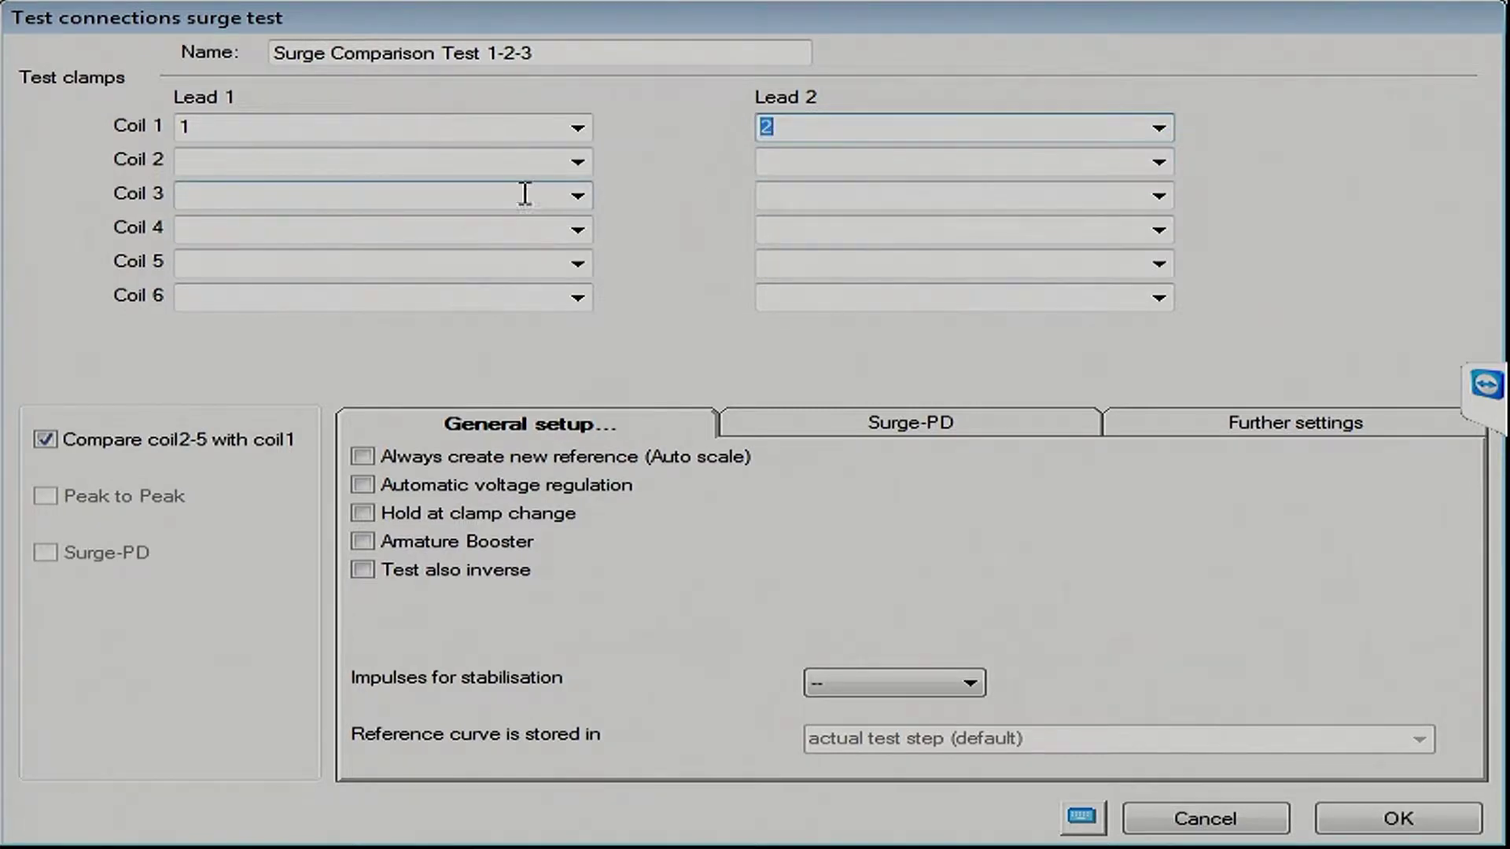
Step: Assign coil 2 to clamp 2 on lead 1 and clamp 3 on lead 2
click(519, 167)
click(577, 162)
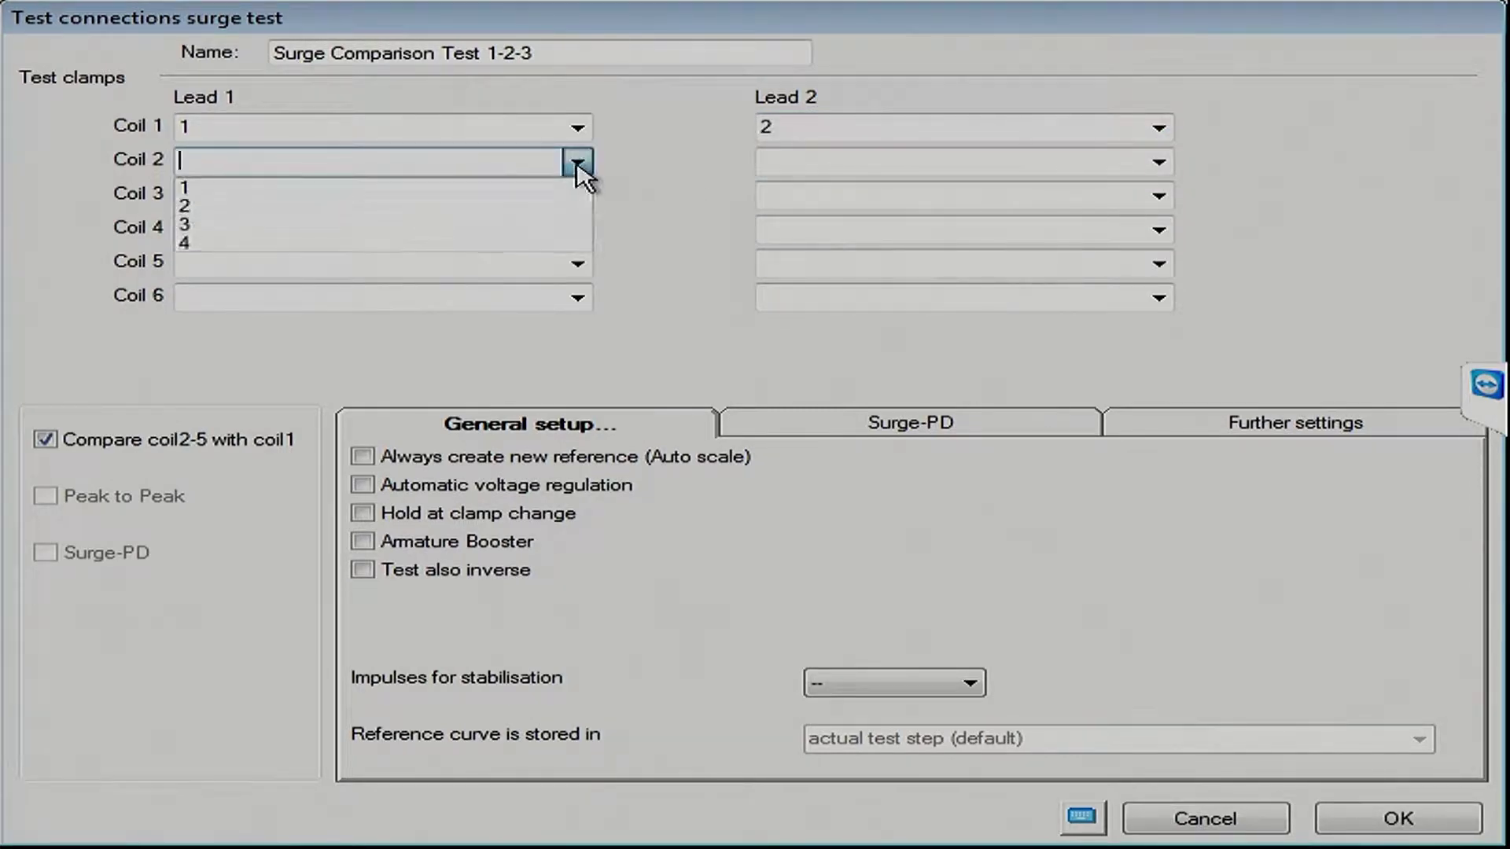
click(541, 206)
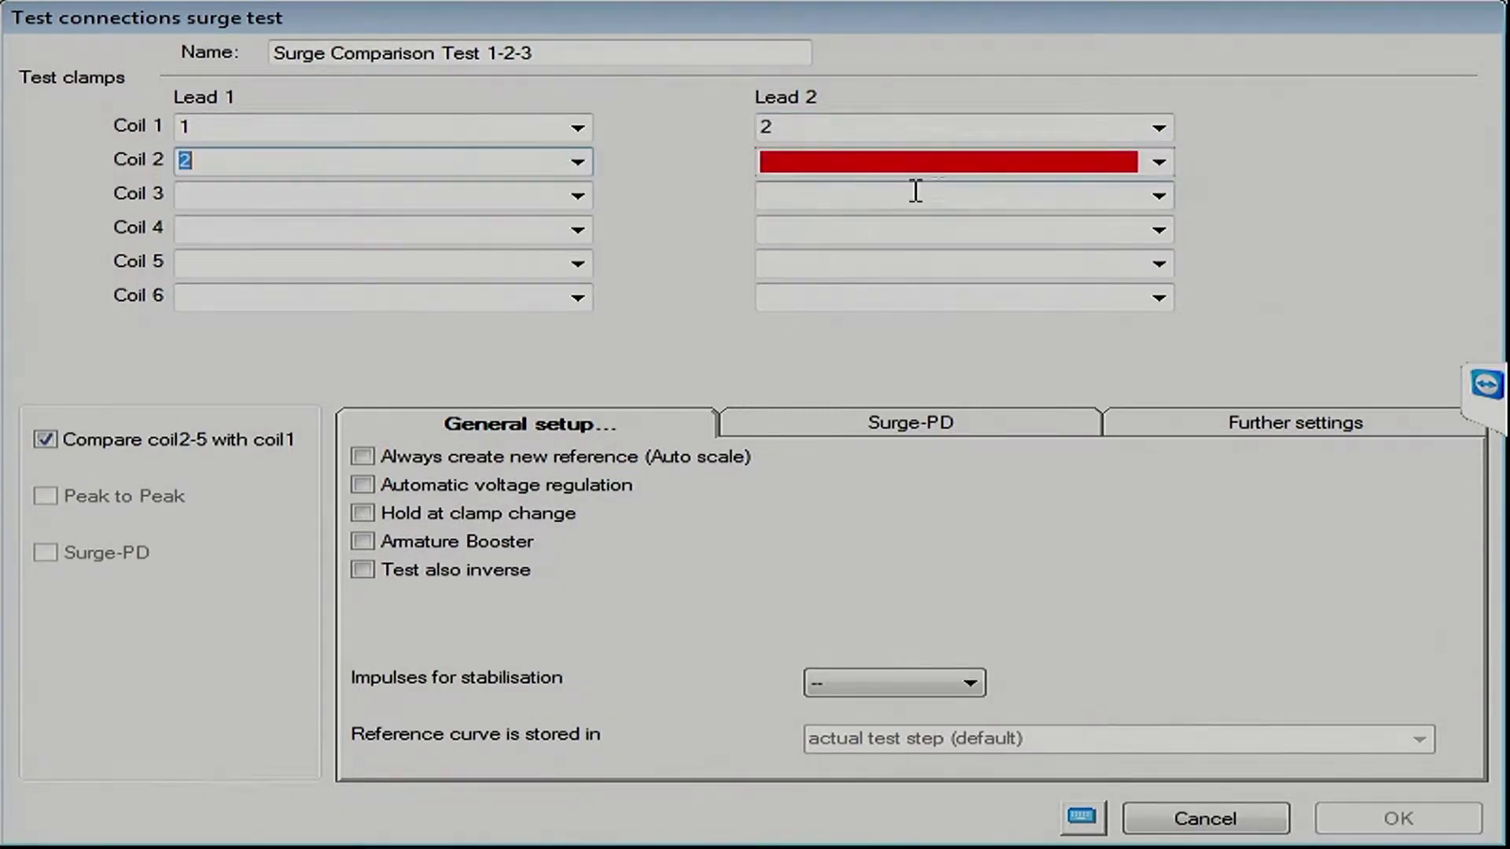
click(1157, 162)
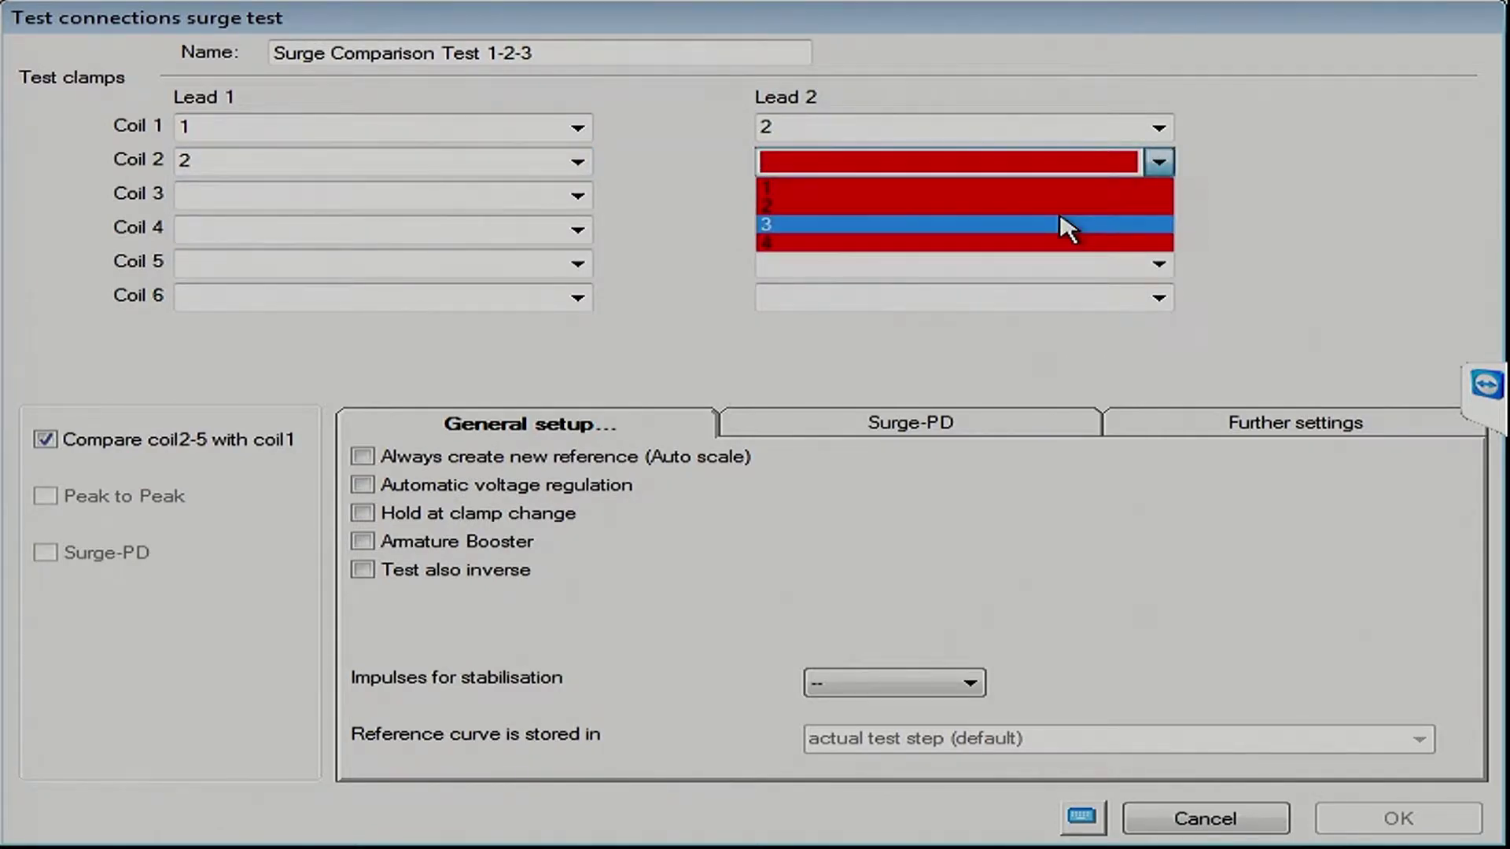
click(1065, 224)
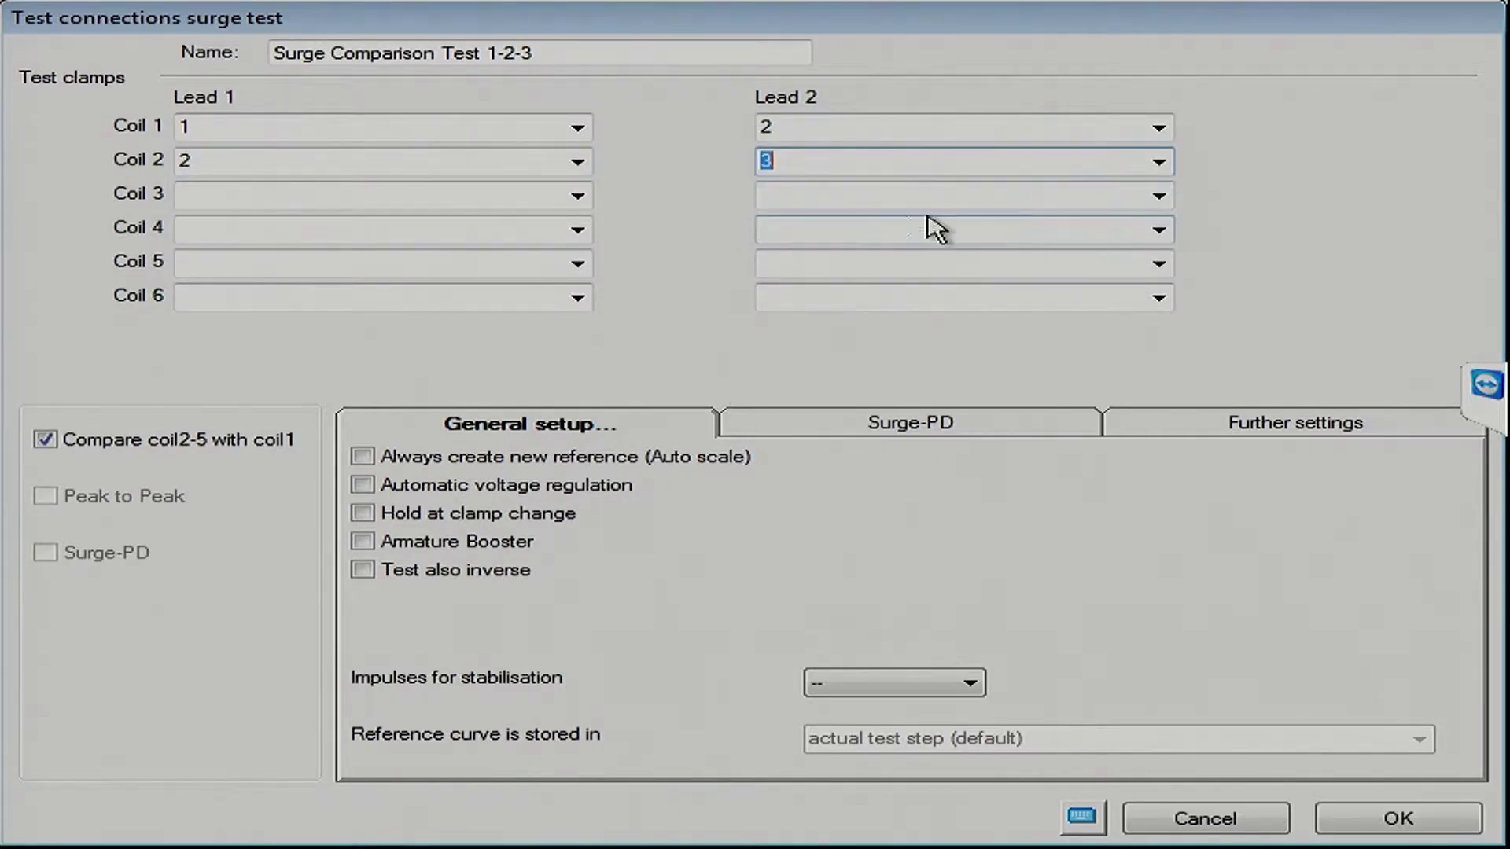
Step: Assign coil 3 to clamp 3 on lead 1 and clamp 1 on lead 2
click(577, 197)
click(522, 259)
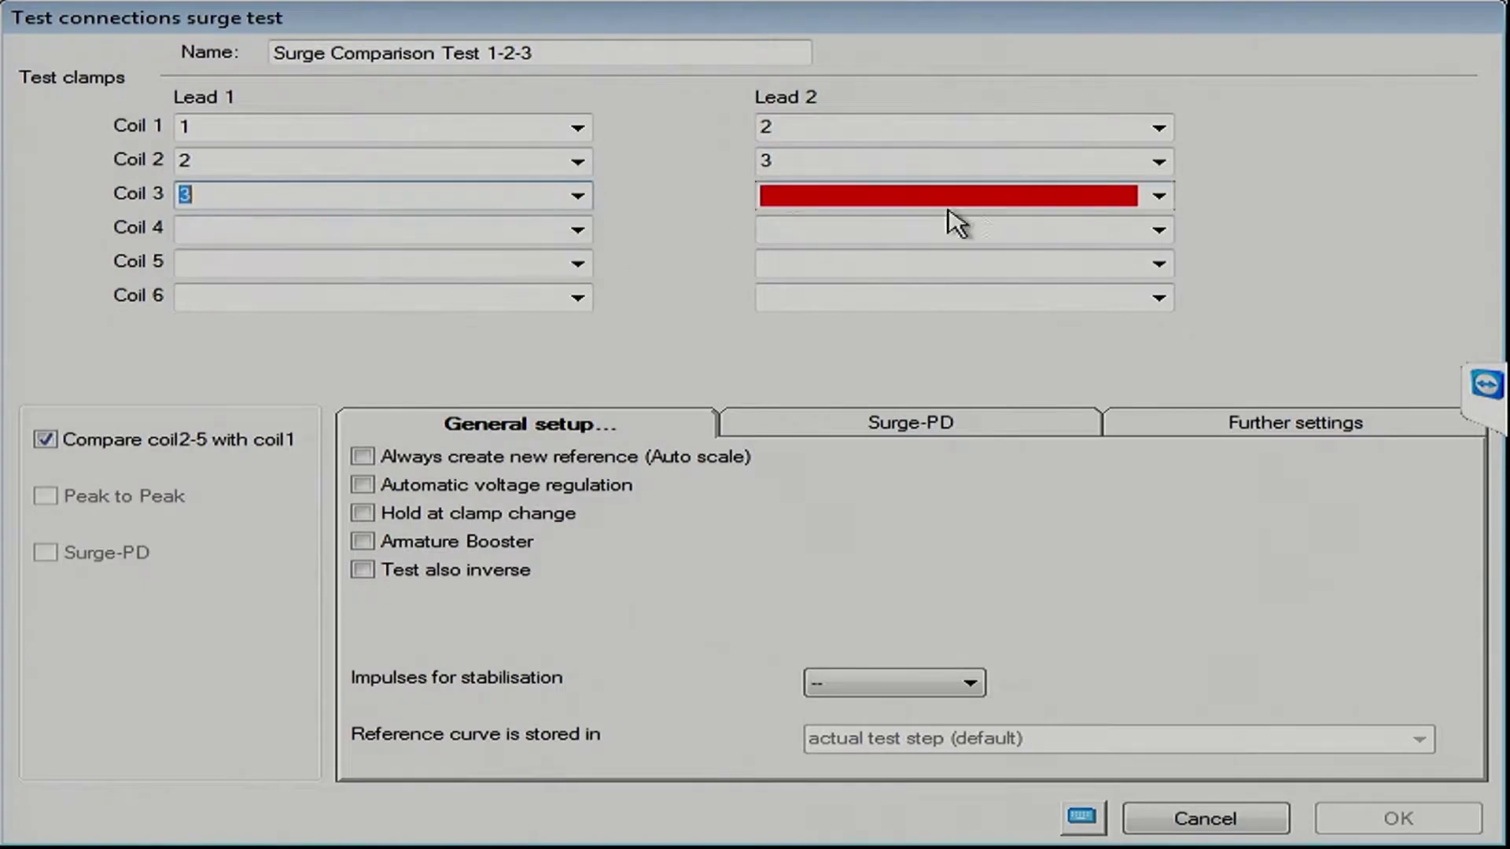
click(1159, 197)
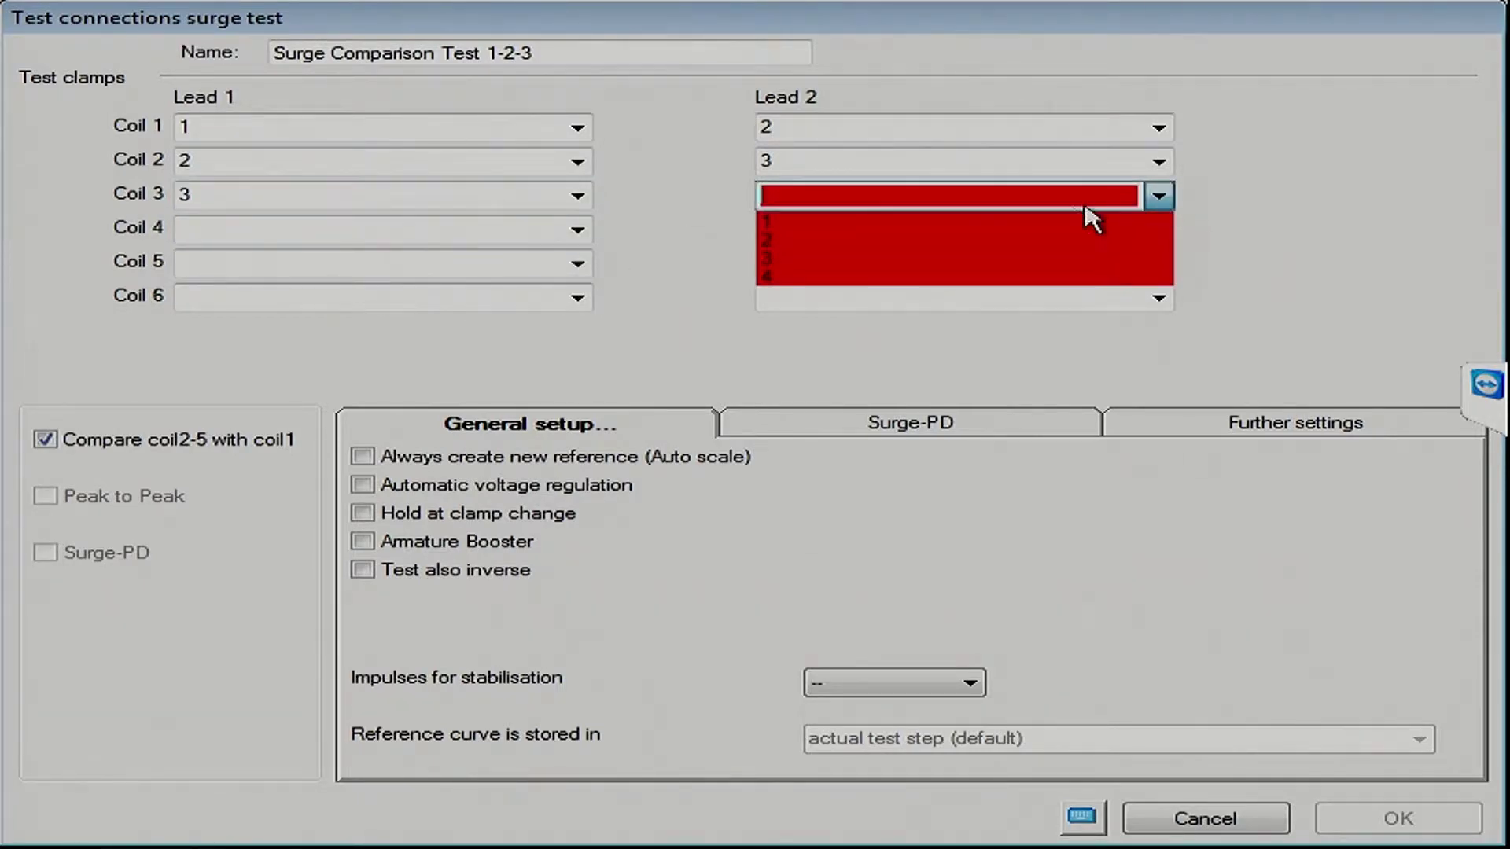
click(1034, 215)
click(1431, 259)
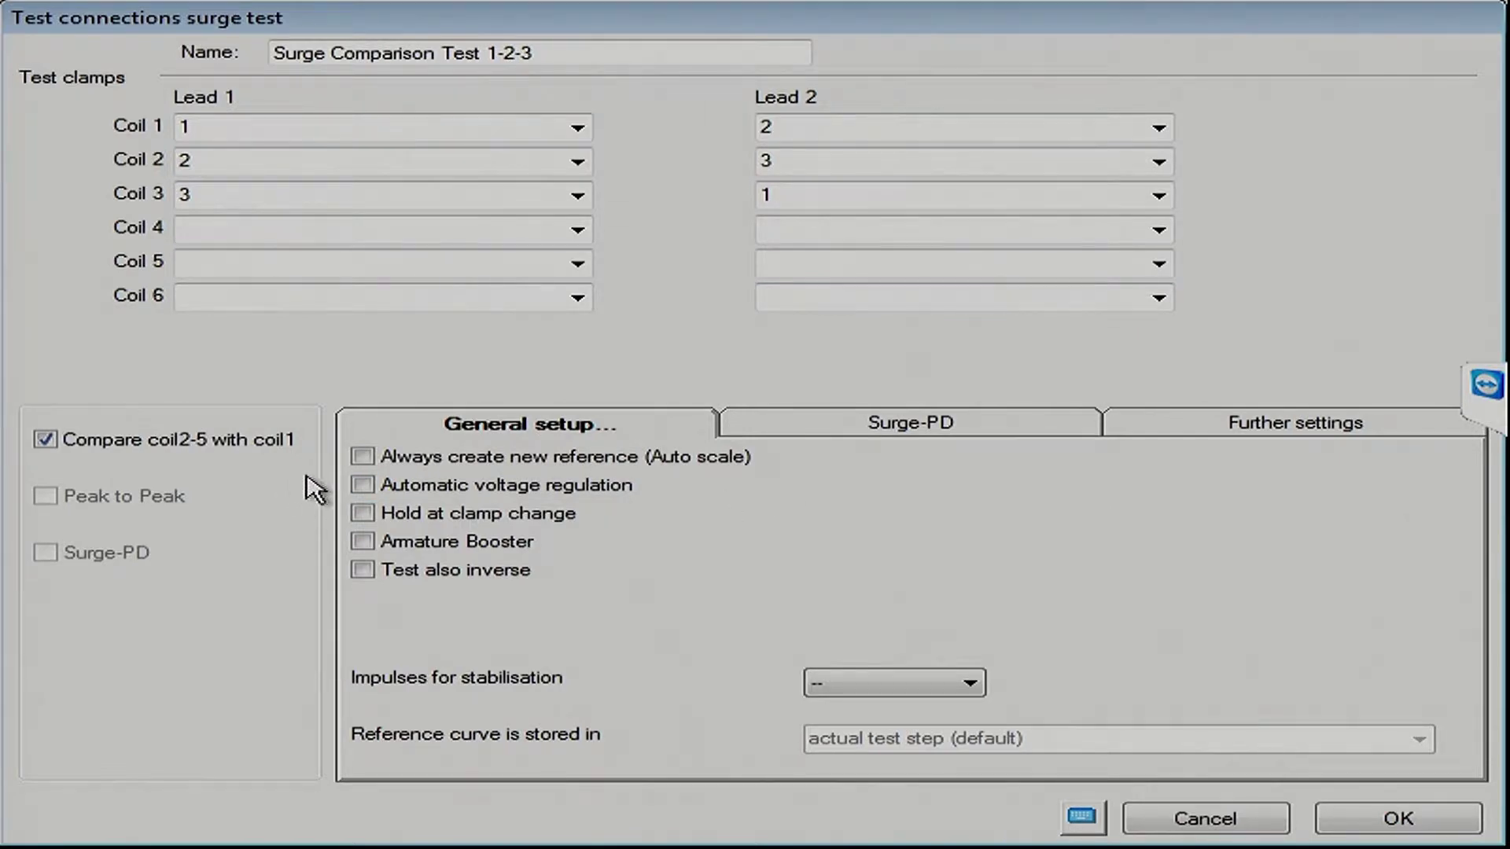
Step: Enable always creating a new reference and automatic voltage regulation, accept the connections, and run the surge test
click(363, 460)
click(363, 487)
click(1347, 818)
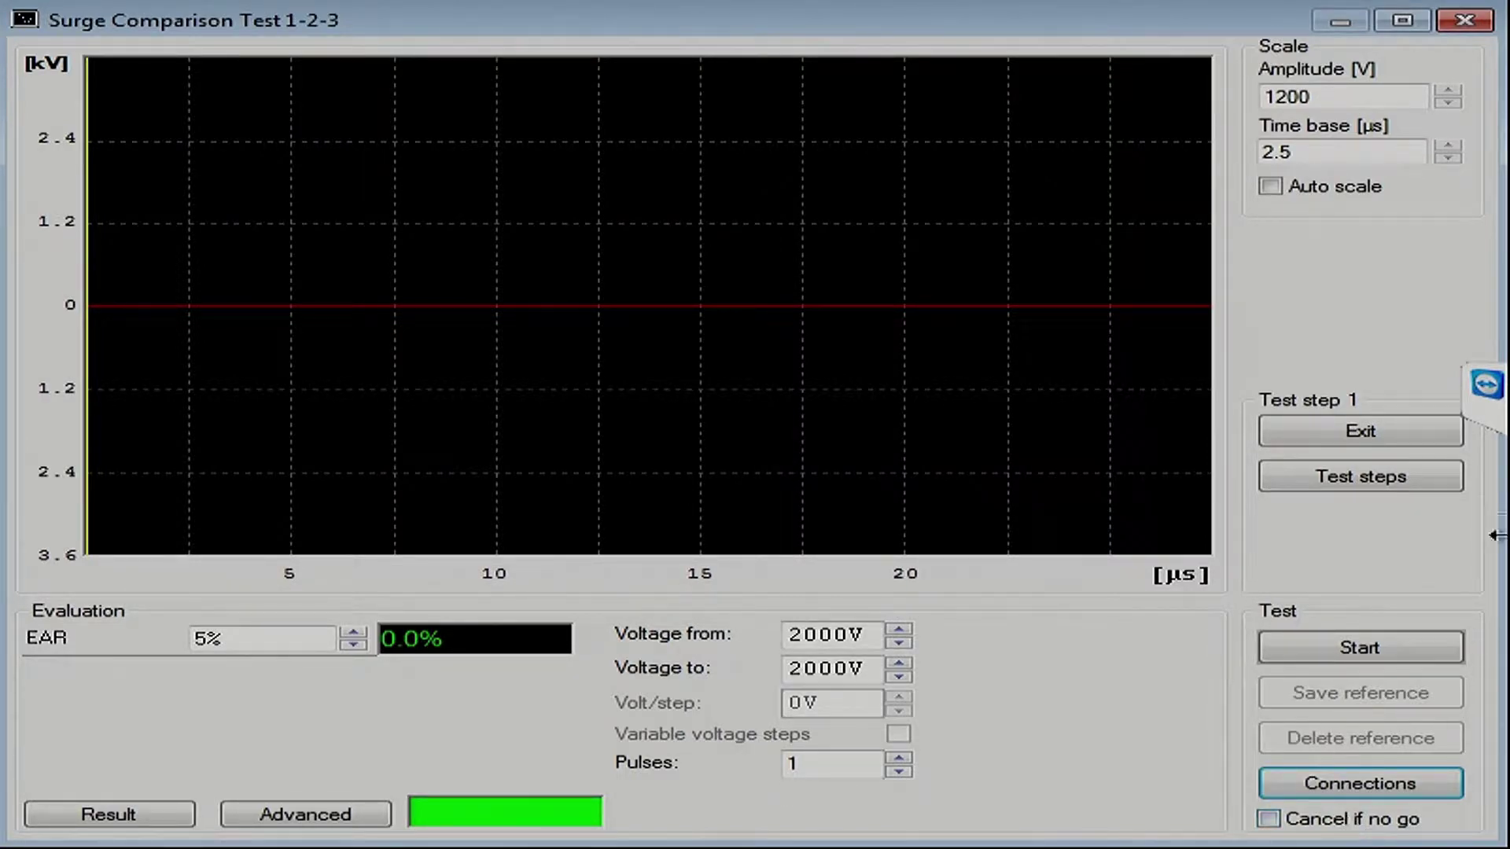
click(1327, 649)
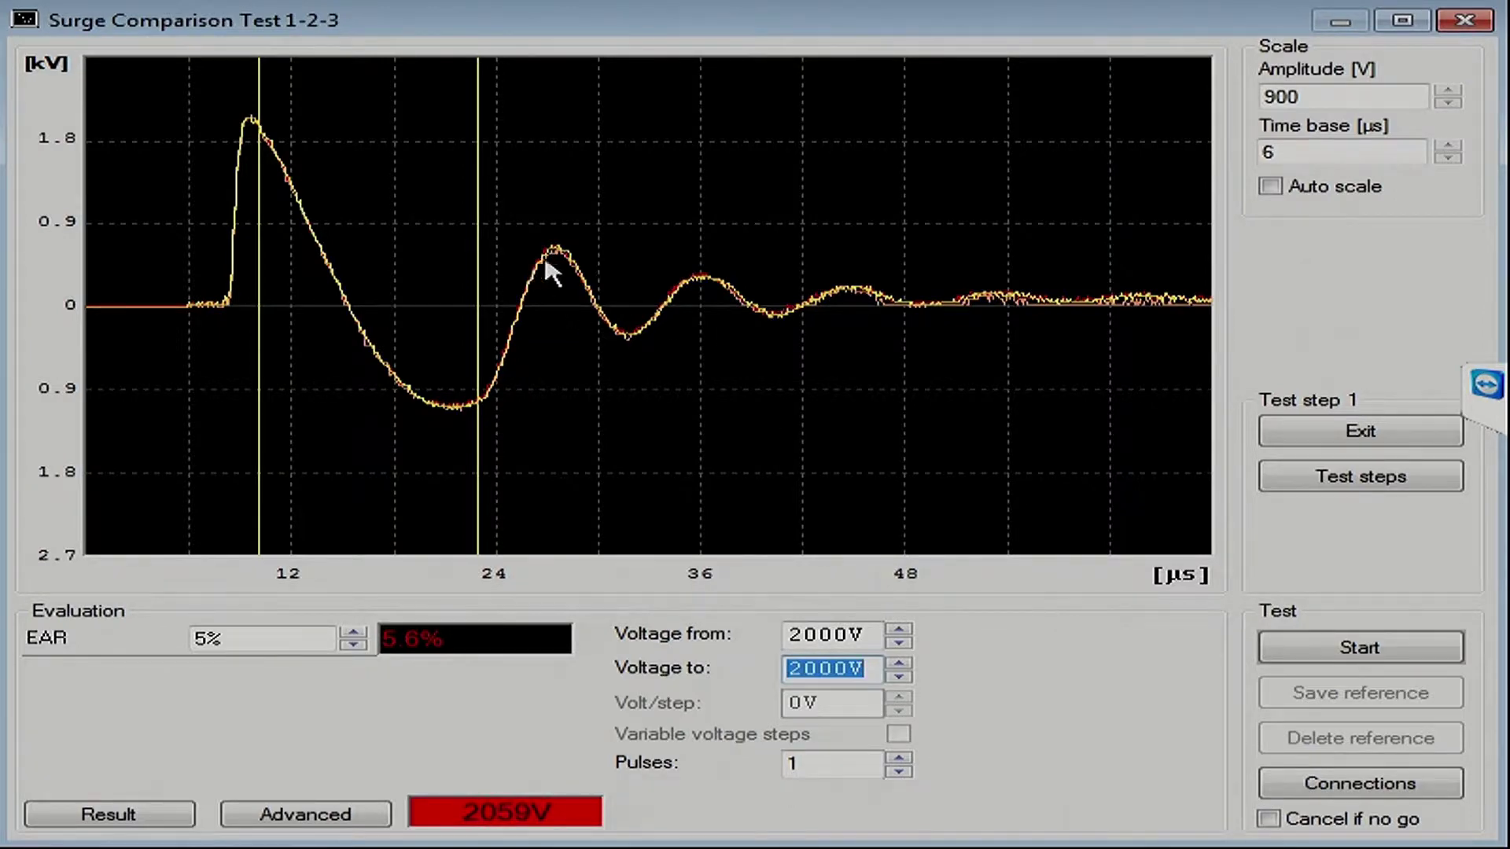
Step: Set the EAR limit to 10%, rerun the surge test, and return to the test plan overview
click(294, 638)
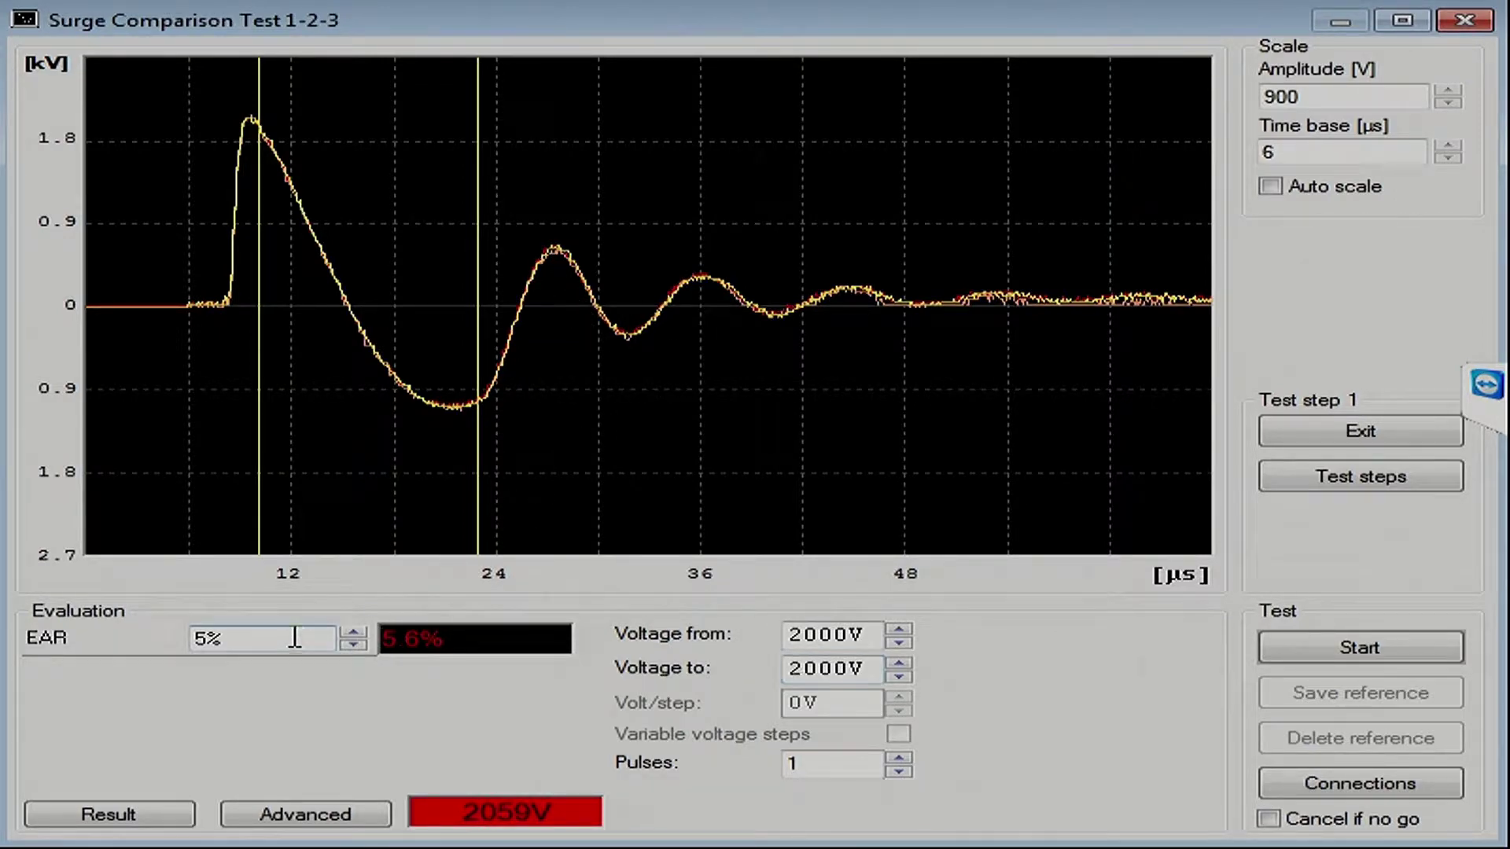
click(354, 632)
click(354, 632)
click(355, 632)
click(354, 632)
click(353, 632)
click(1335, 647)
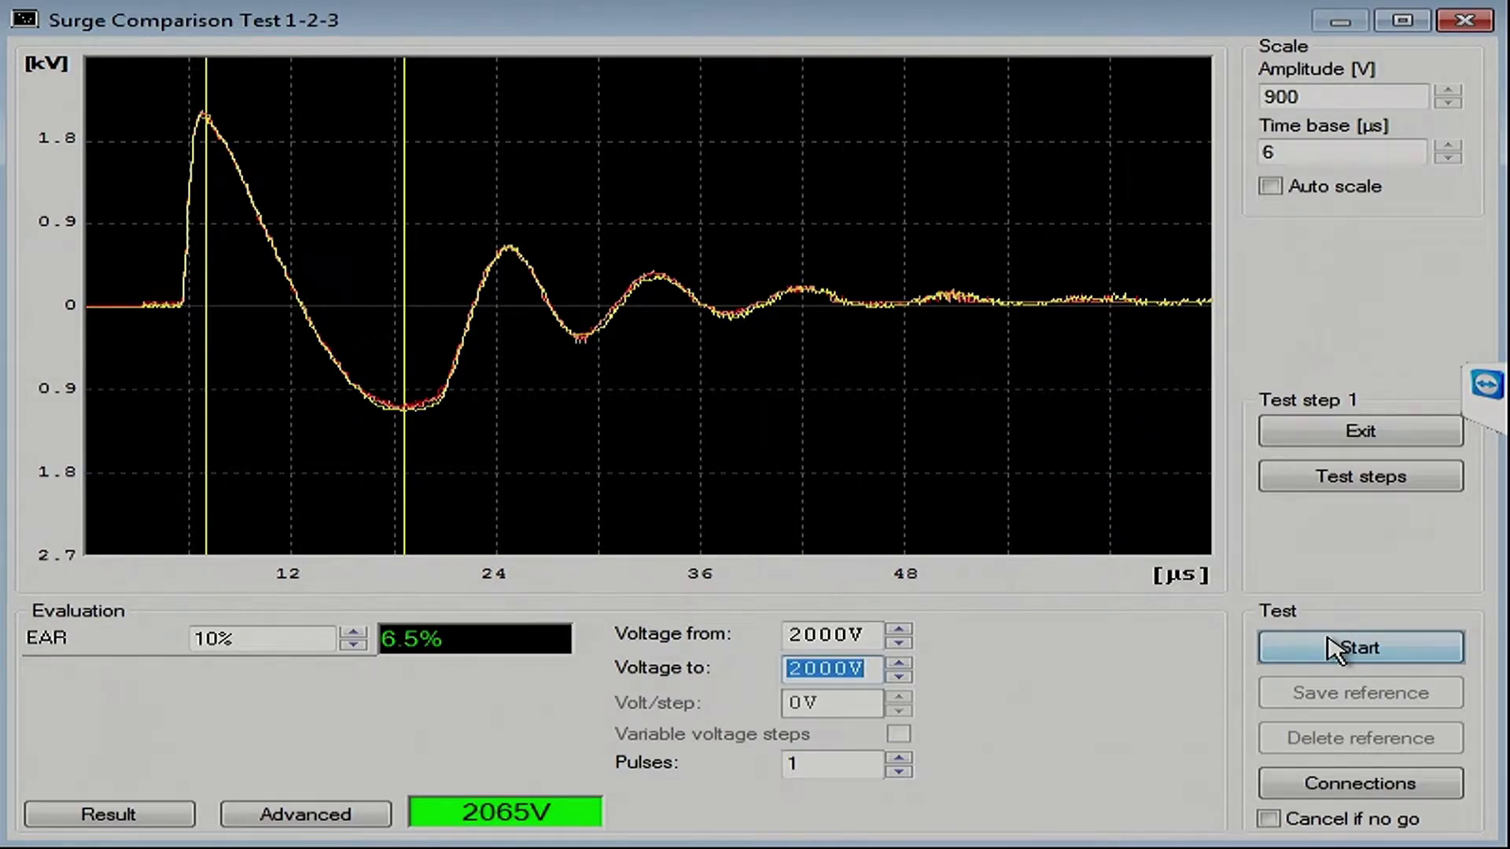
click(1412, 436)
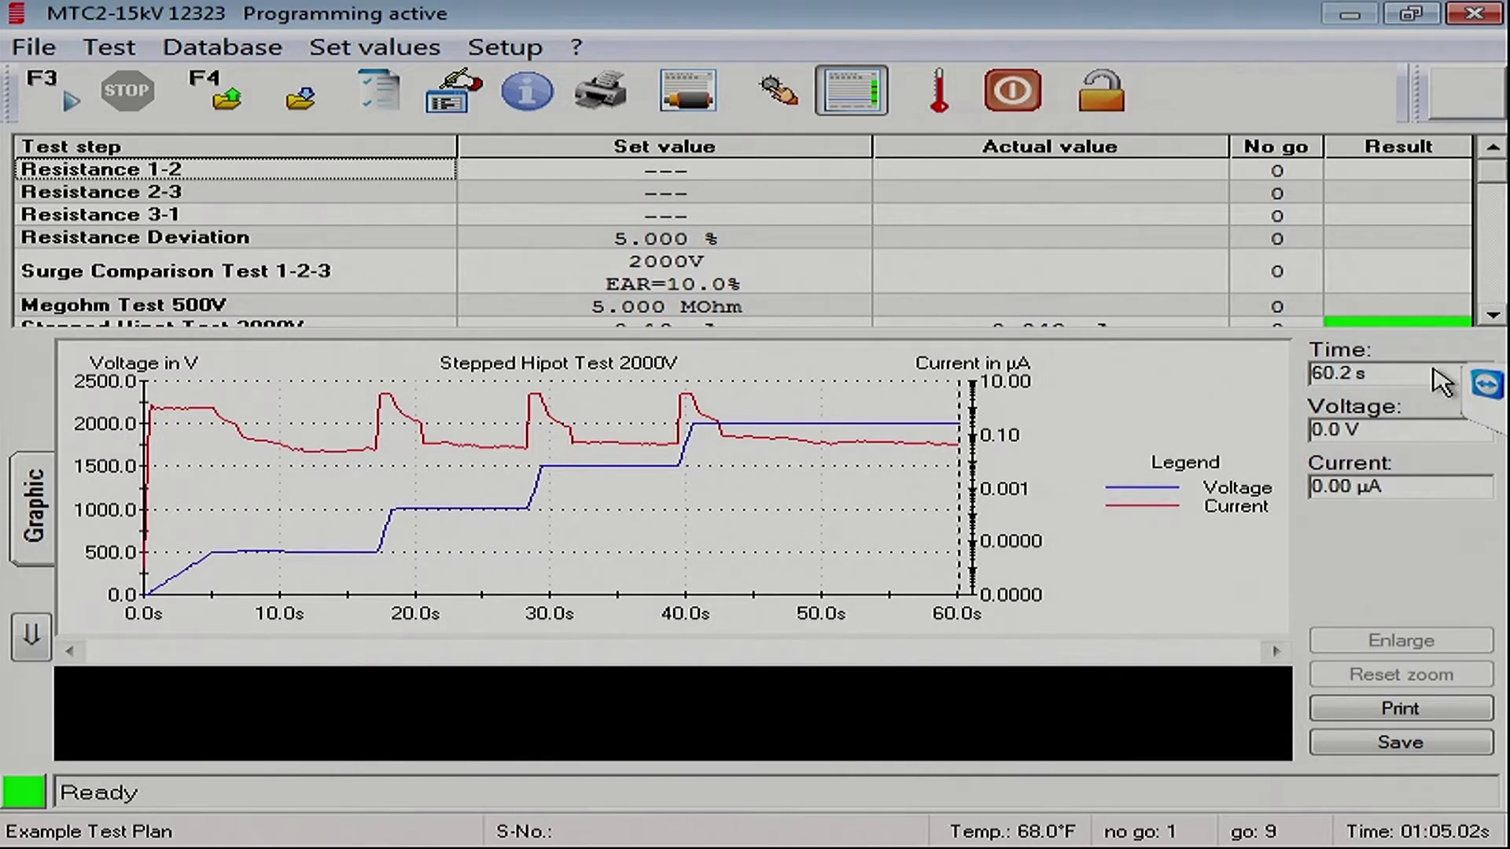
Step: Open the test sequence definition and set the sequence to be ordered by test methods
click(1493, 314)
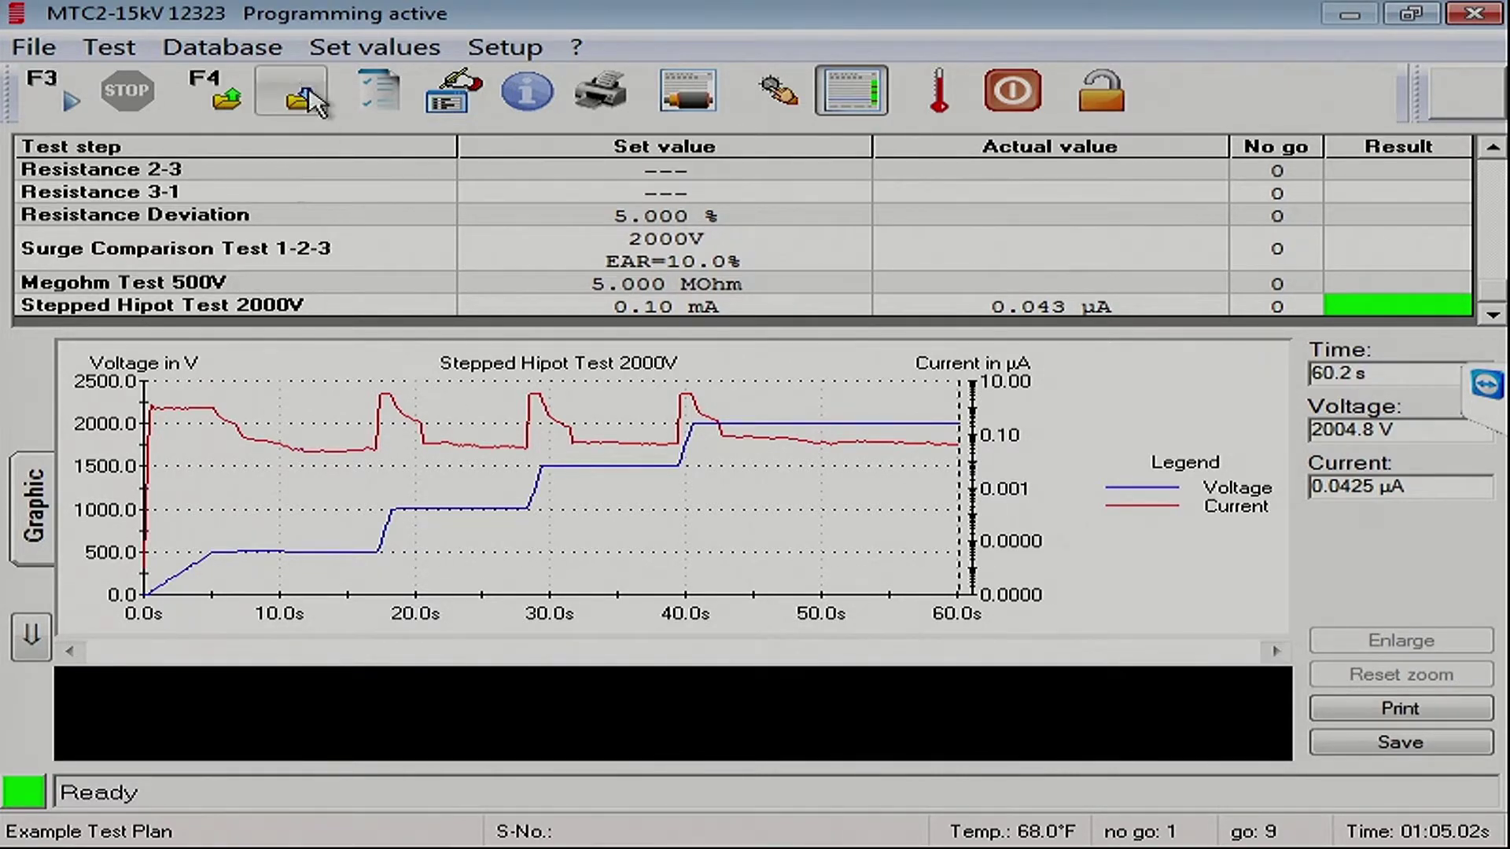
click(353, 63)
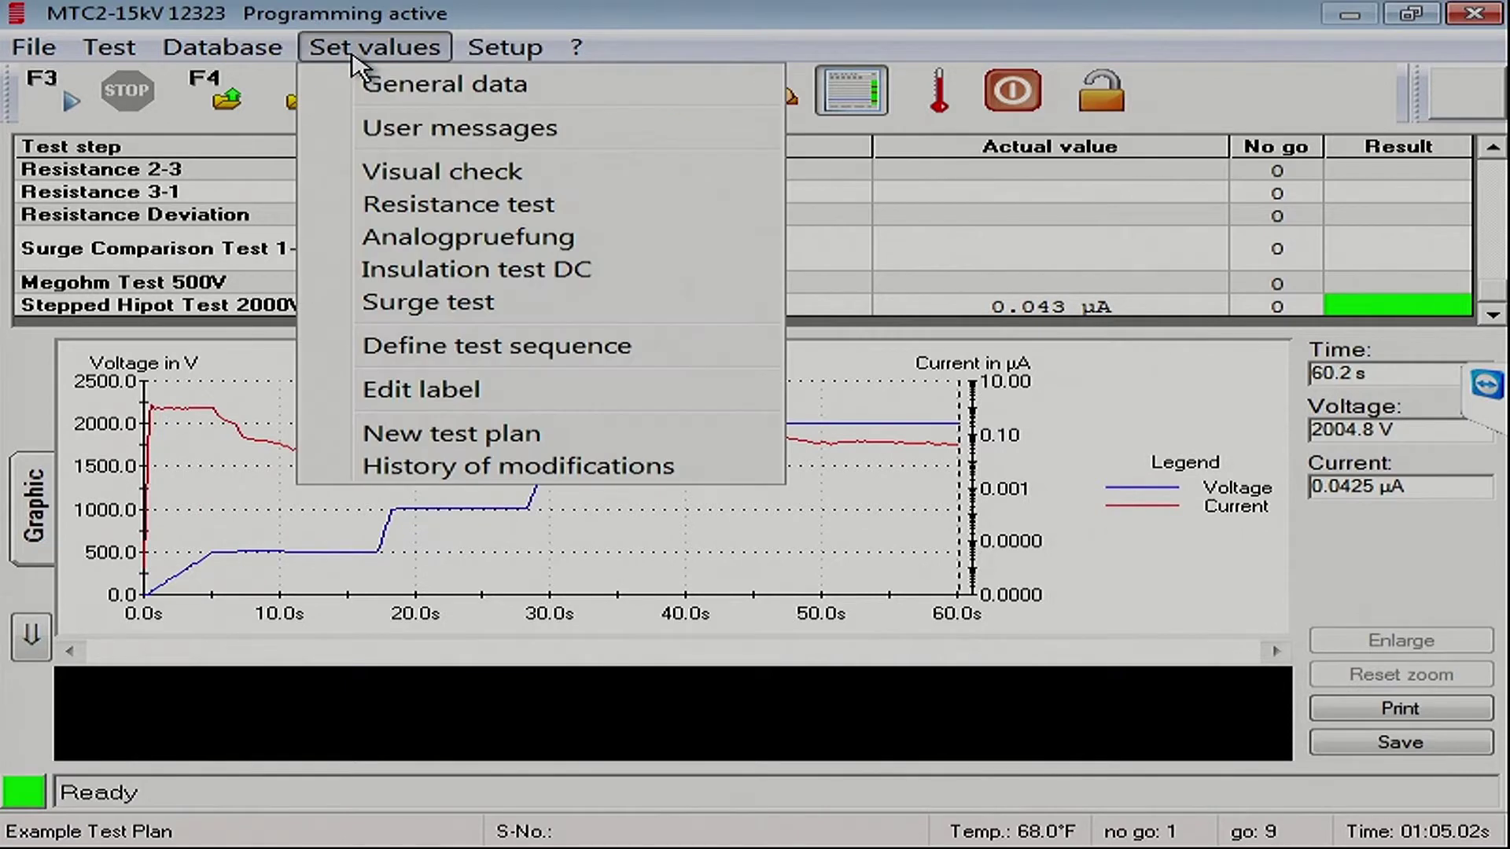
click(446, 357)
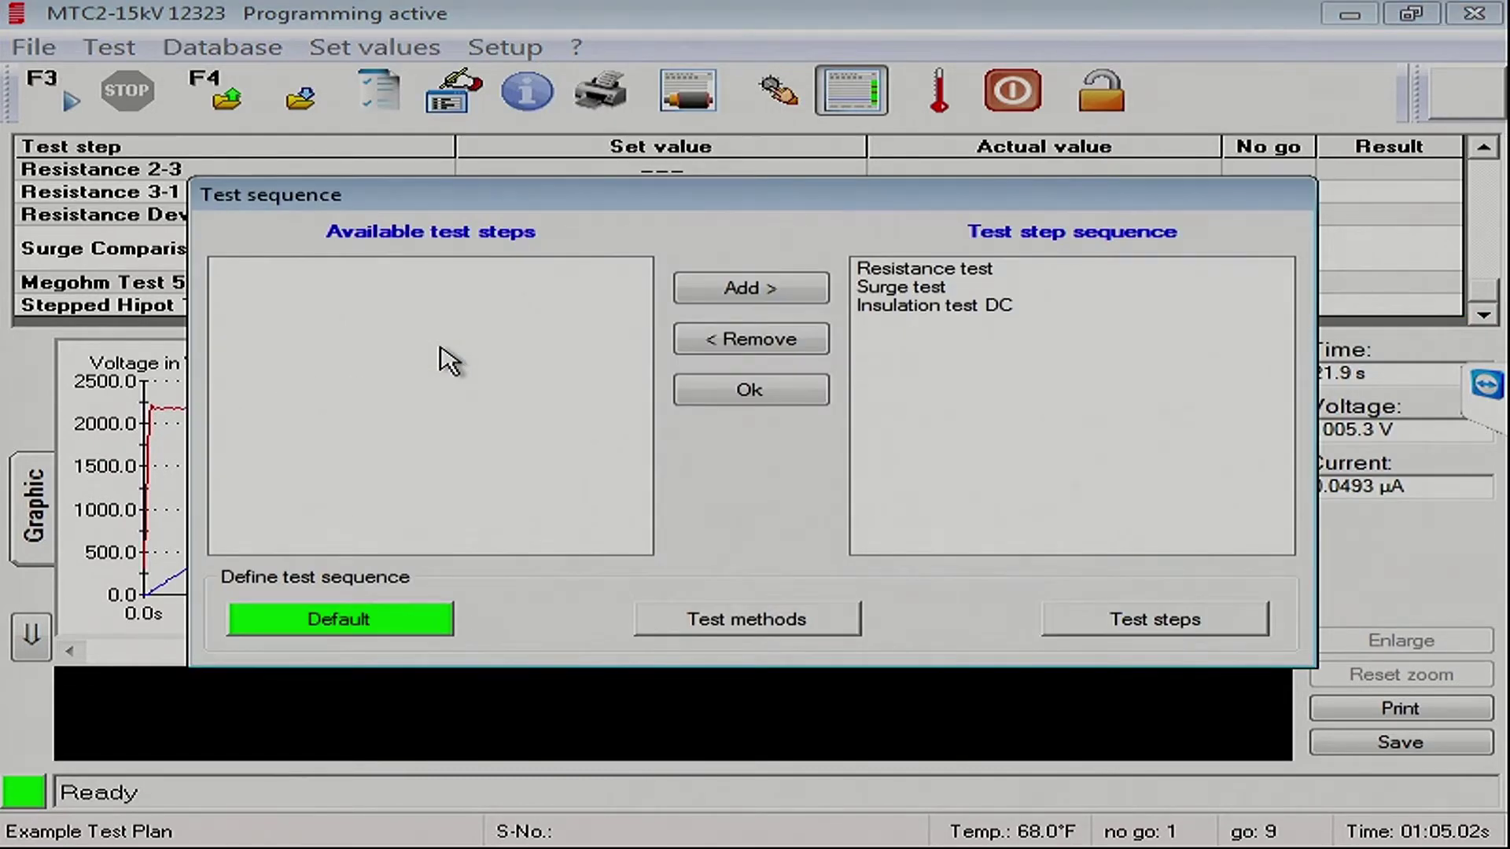
click(714, 625)
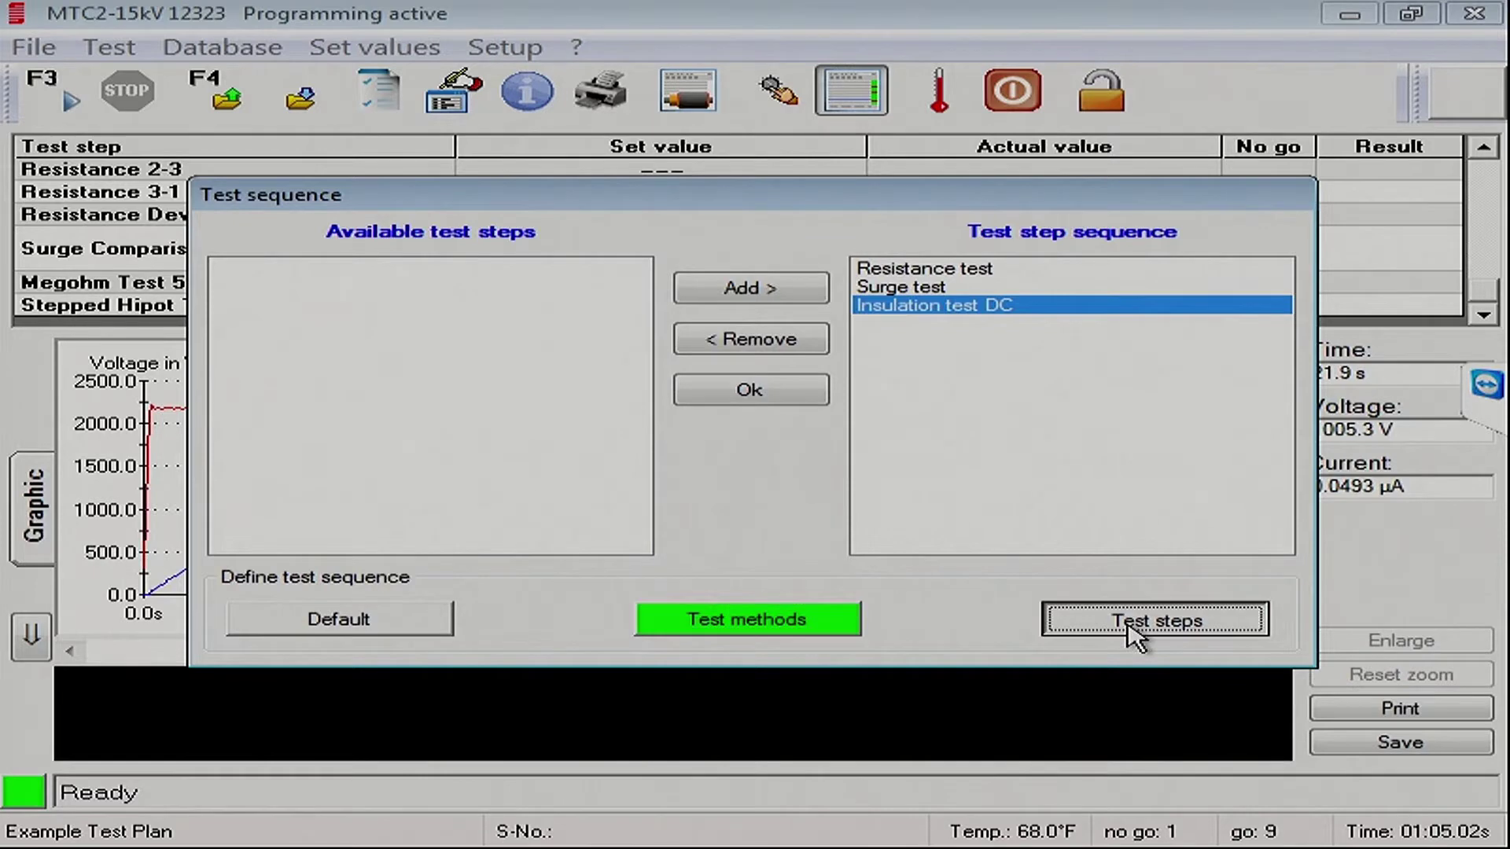
click(1130, 625)
click(715, 628)
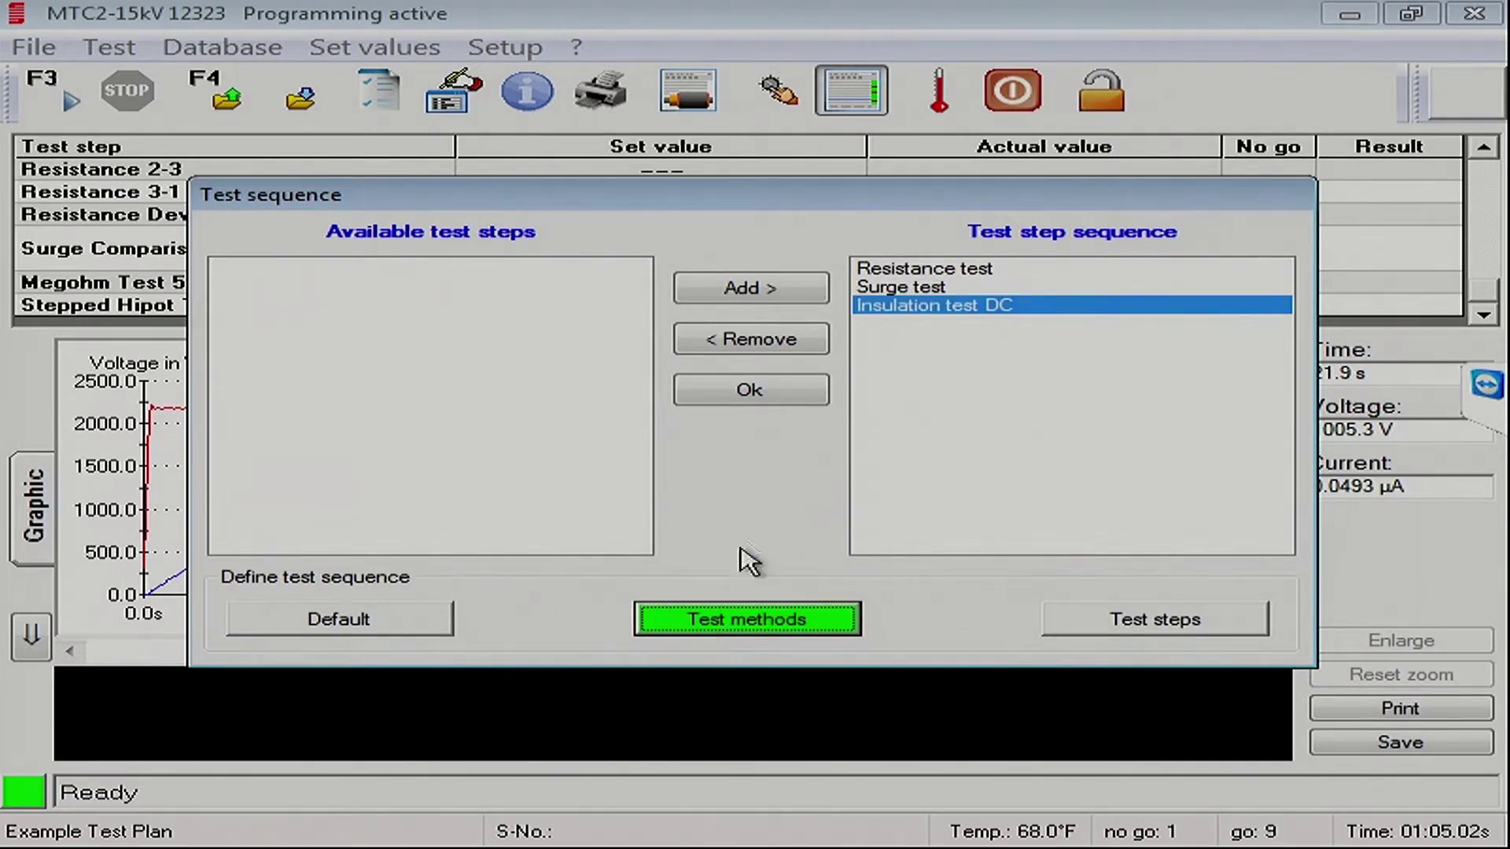
Step: Move the surge test behind the DC insulation test at the end of the test sequence and accept the order
click(892, 288)
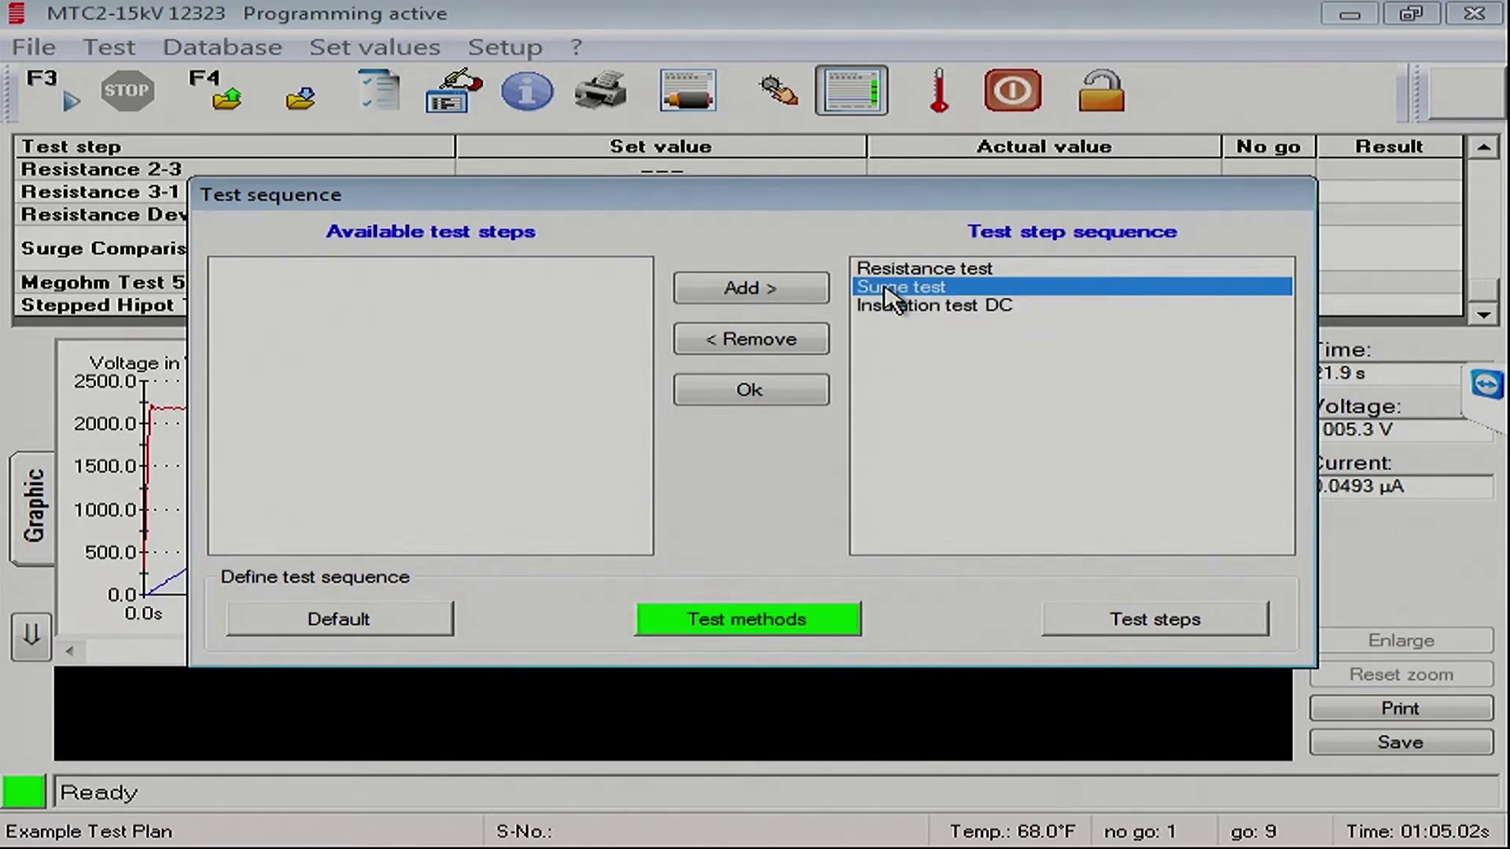
click(759, 340)
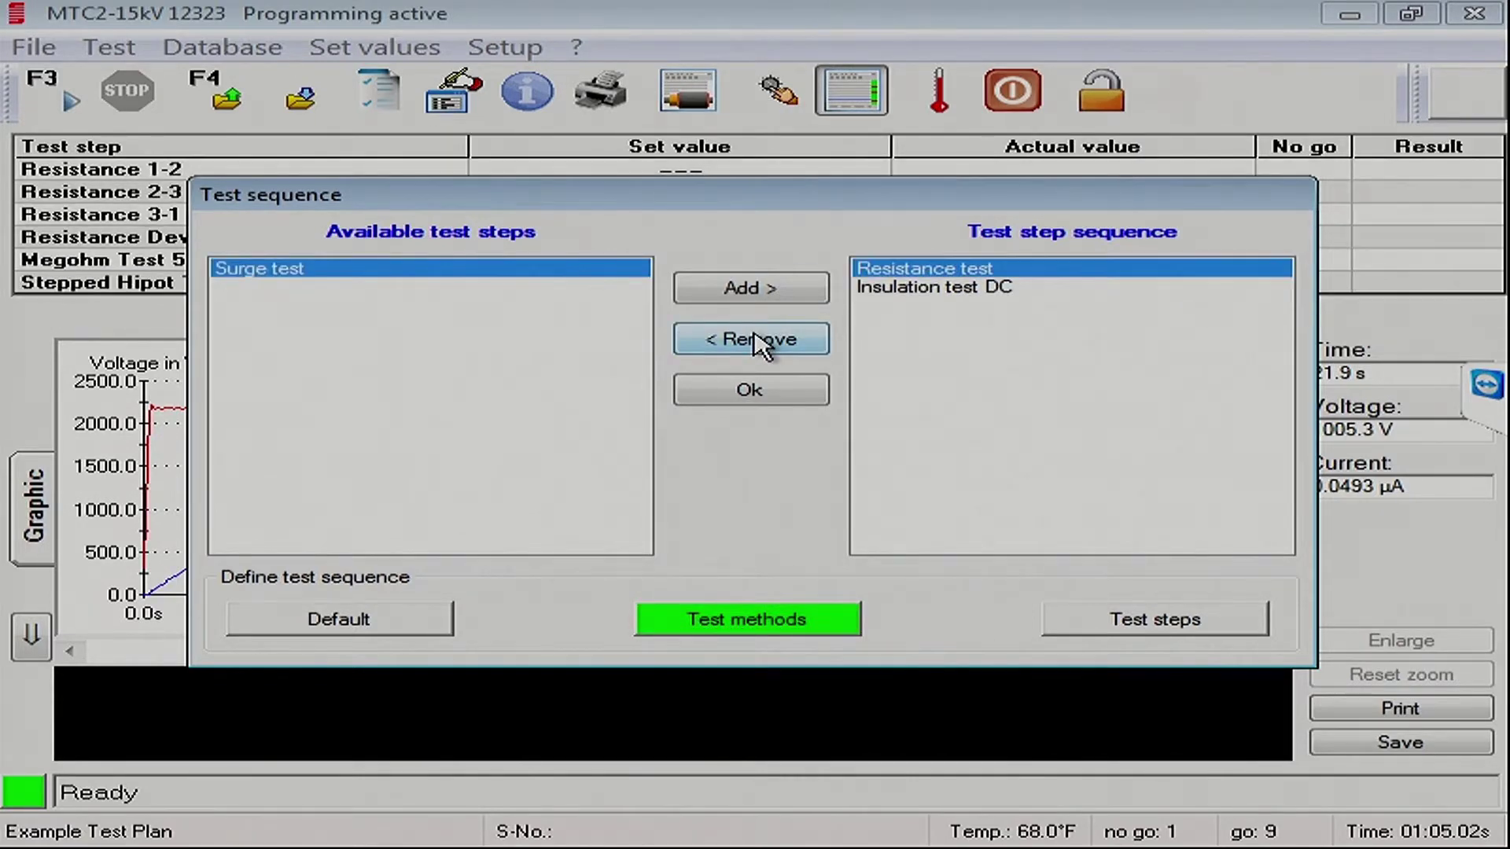
click(951, 305)
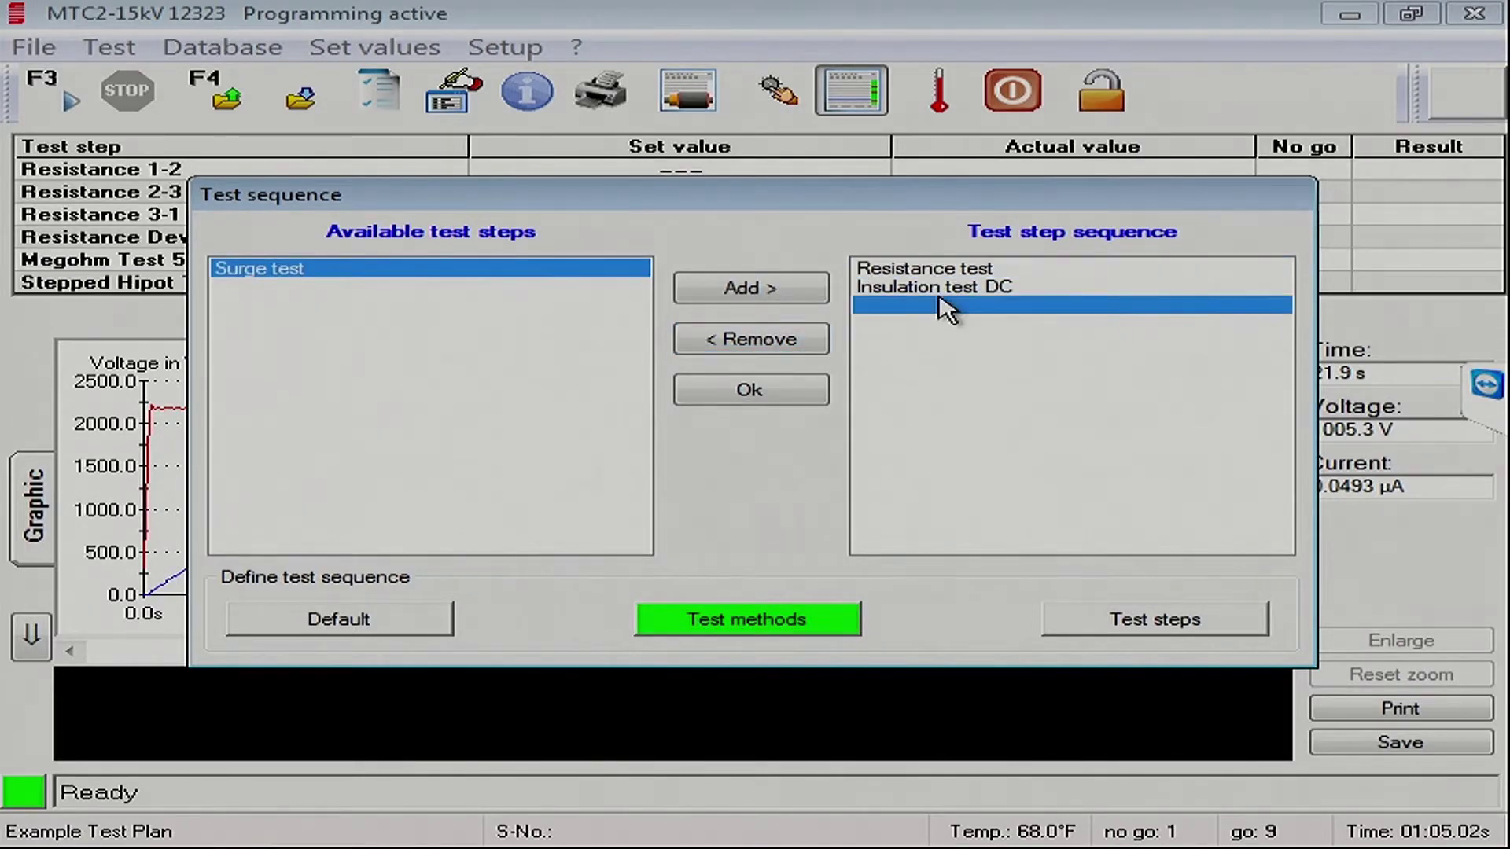
click(786, 297)
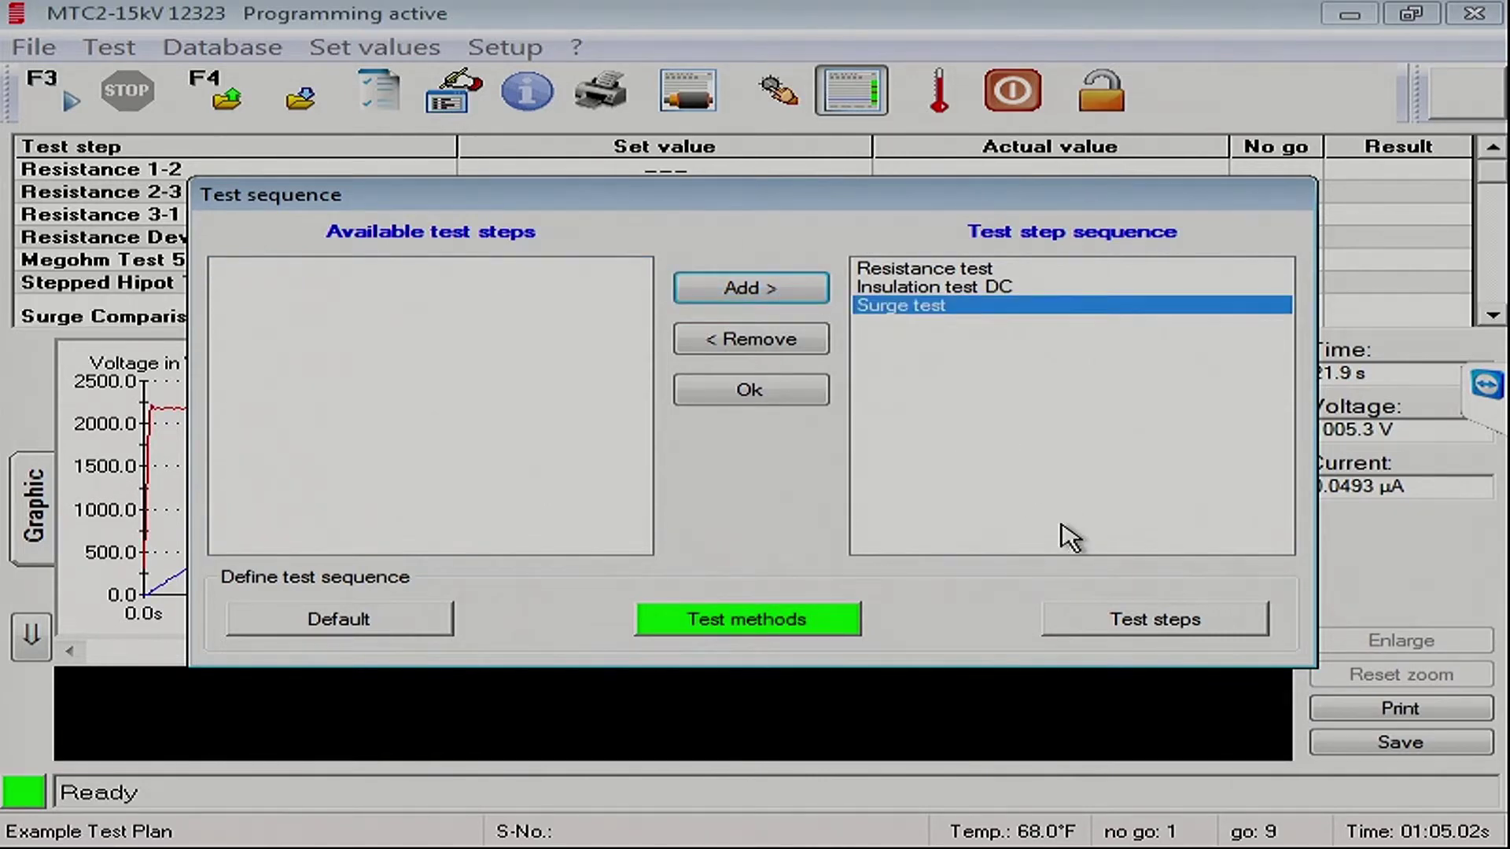
click(750, 393)
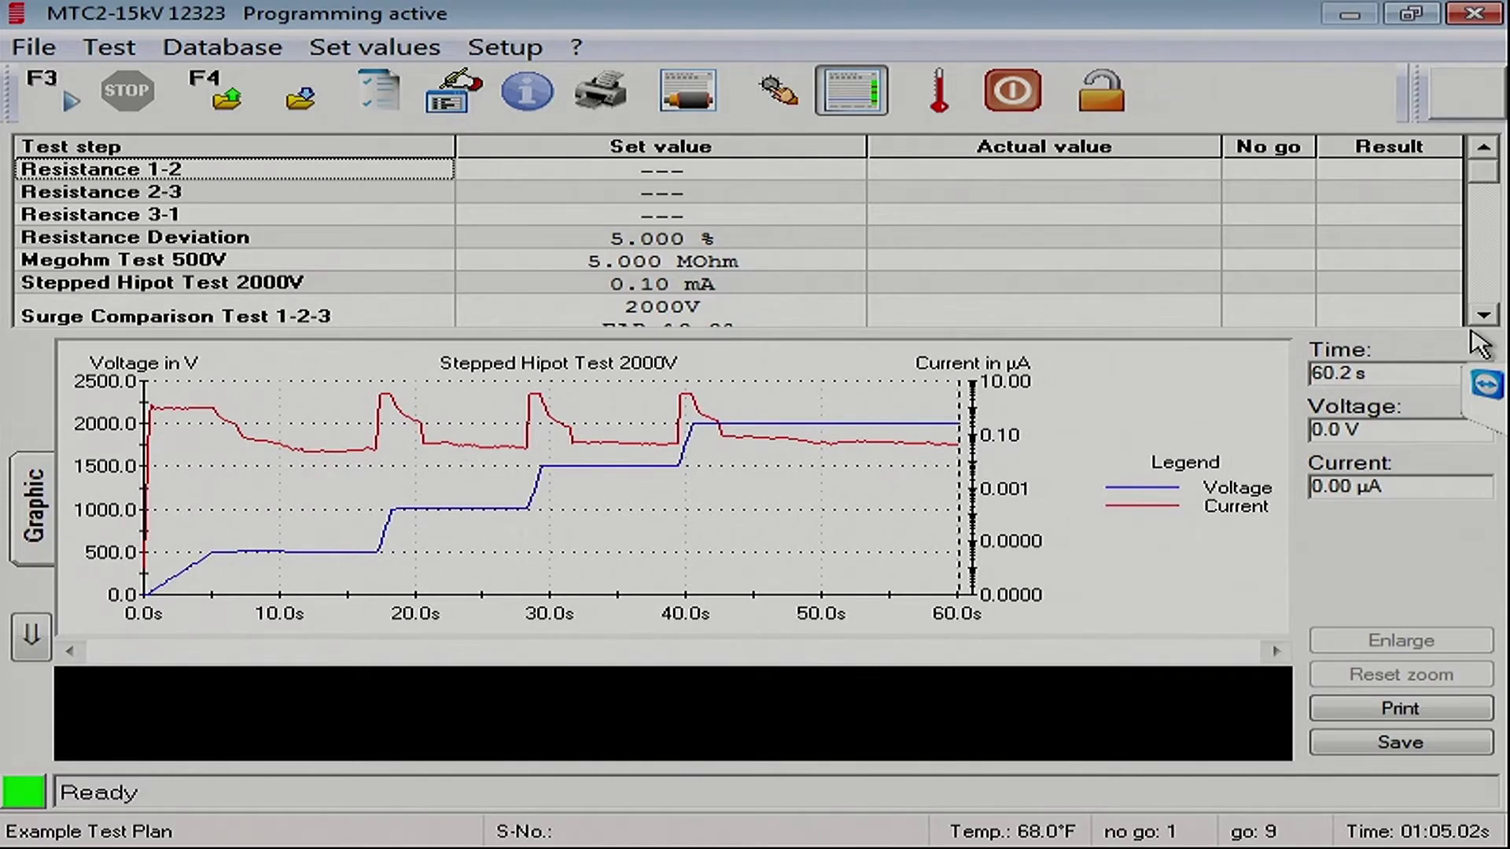
Step: Enlarge the test step table to show every step, and collapse the black message area below the graph
click(1483, 315)
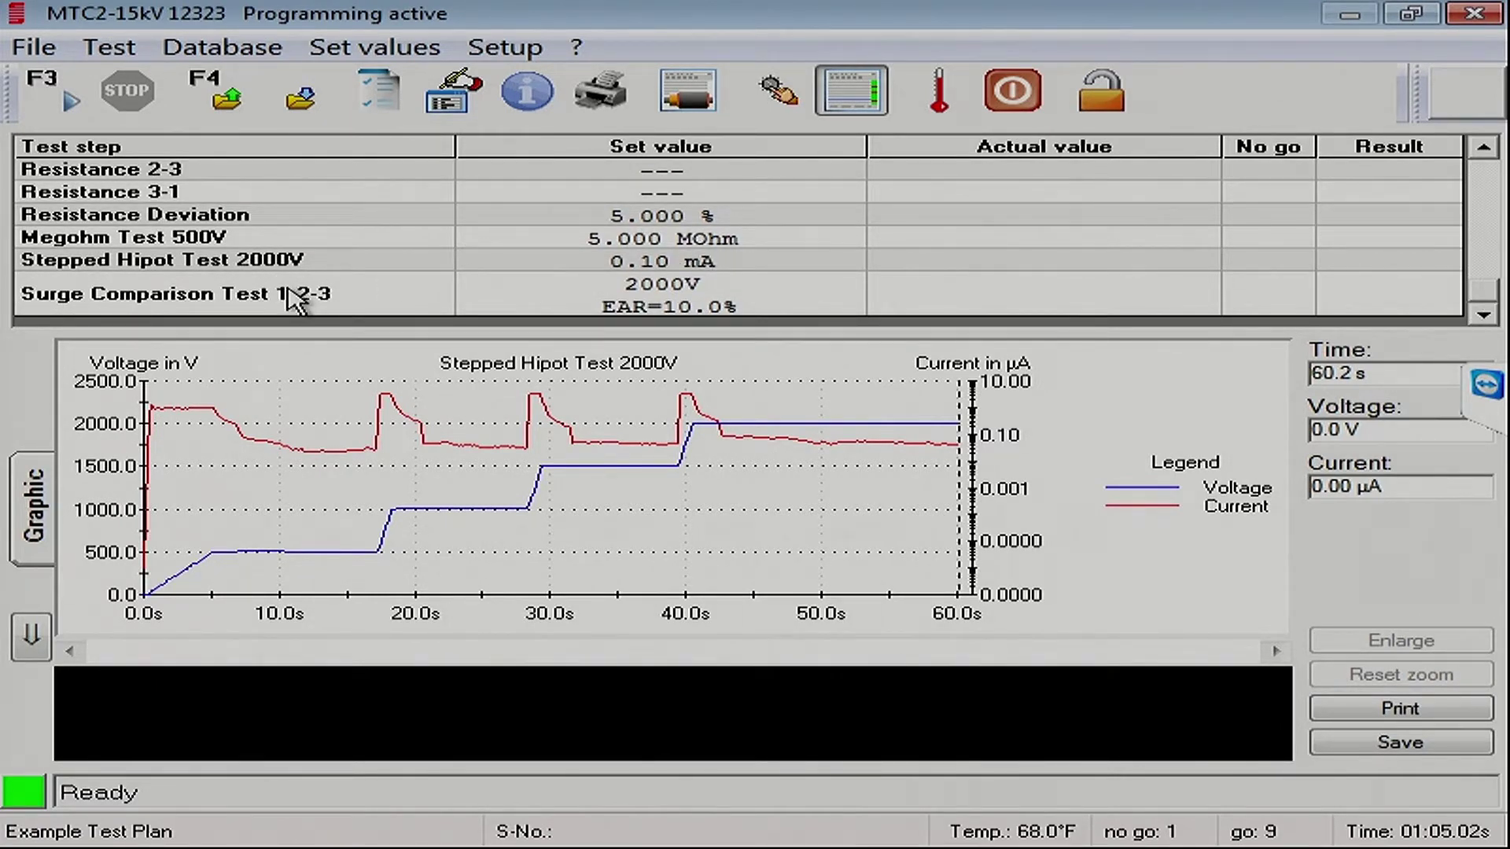
click(295, 347)
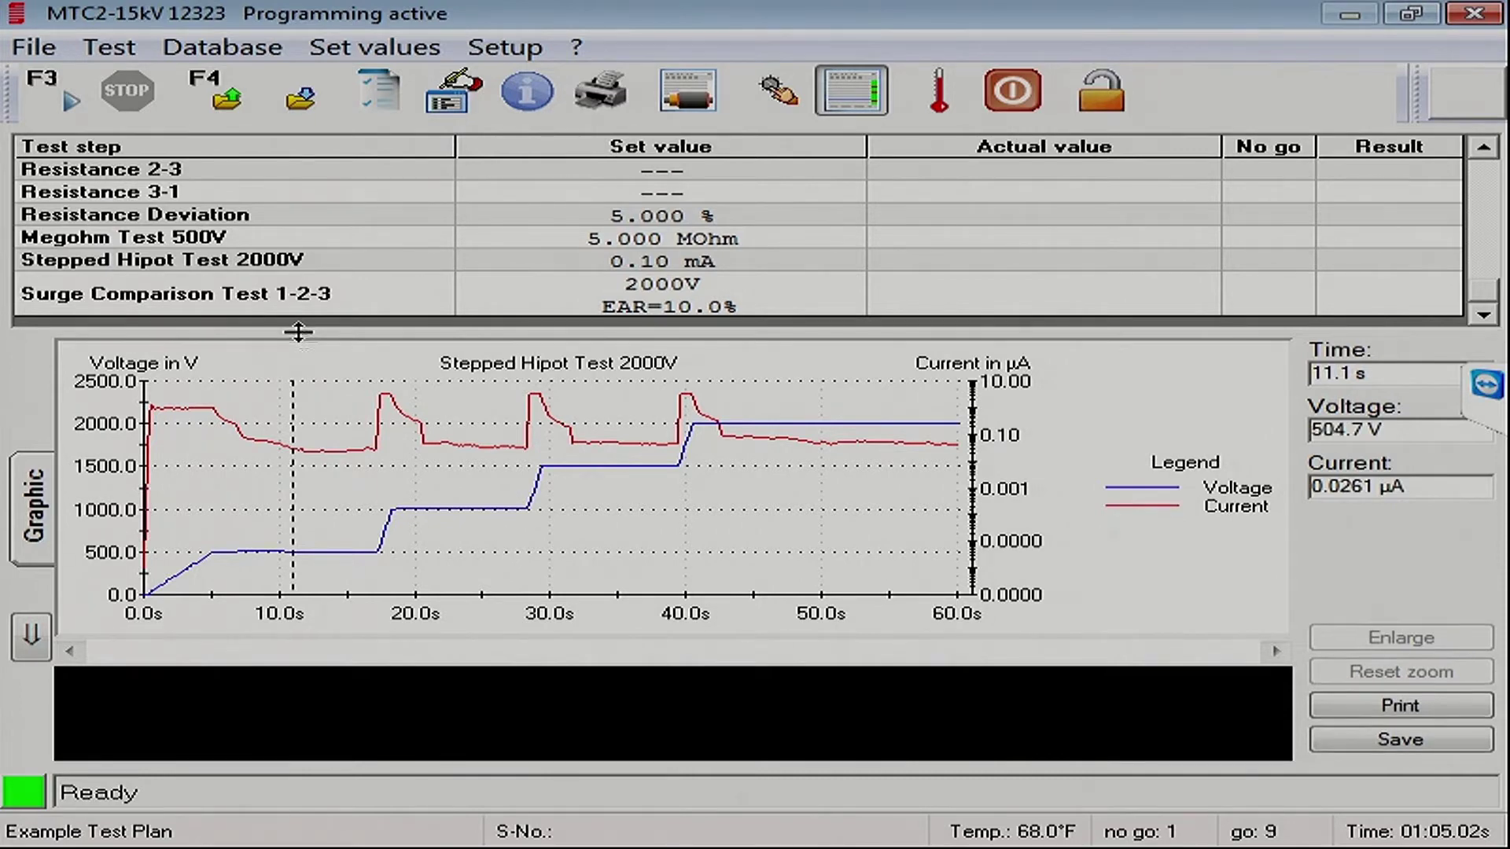
drag(297, 333, 317, 417)
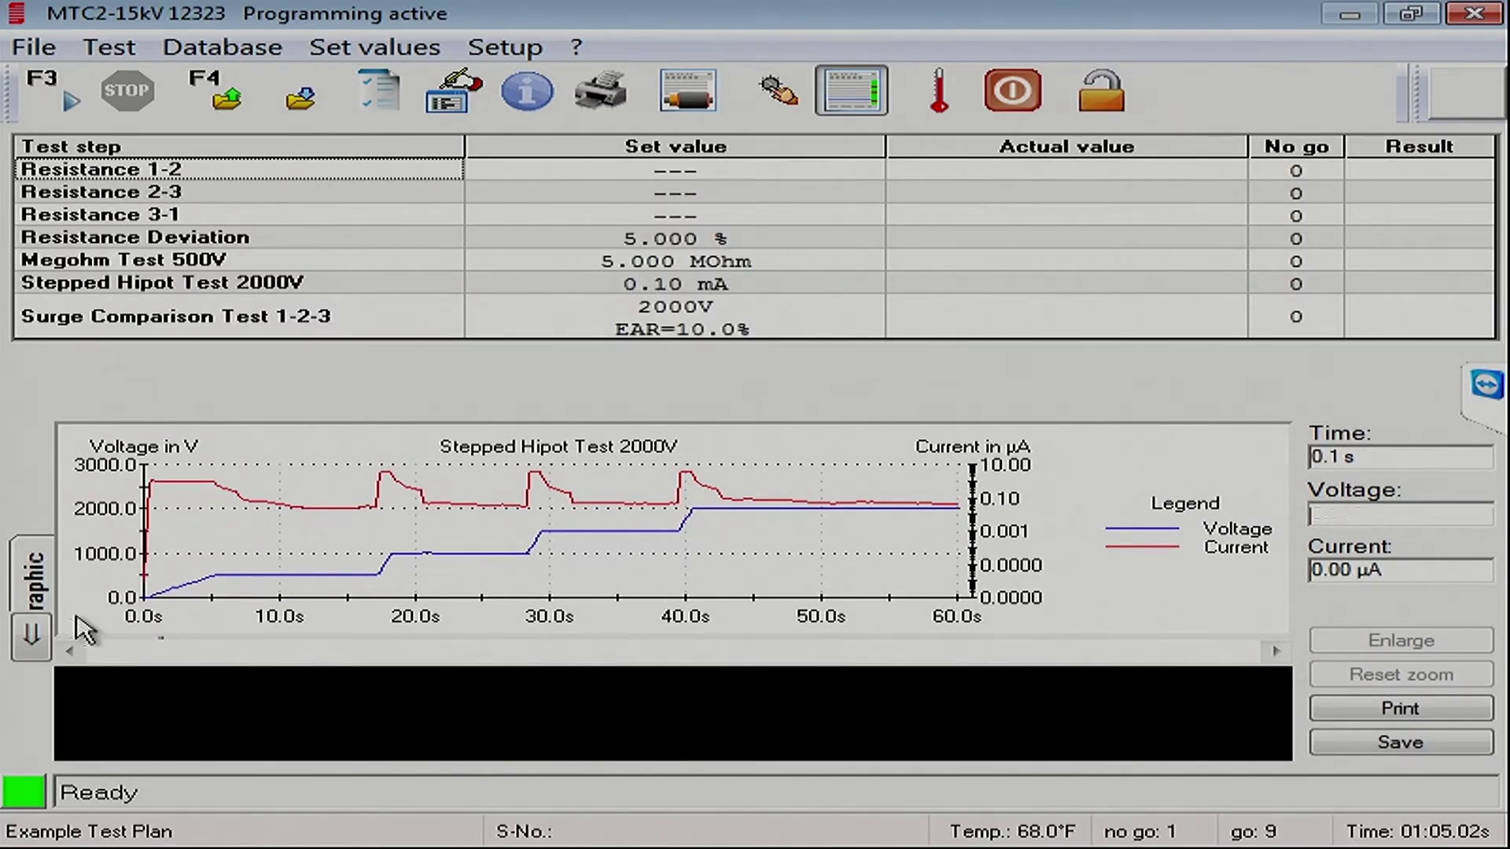
click(36, 636)
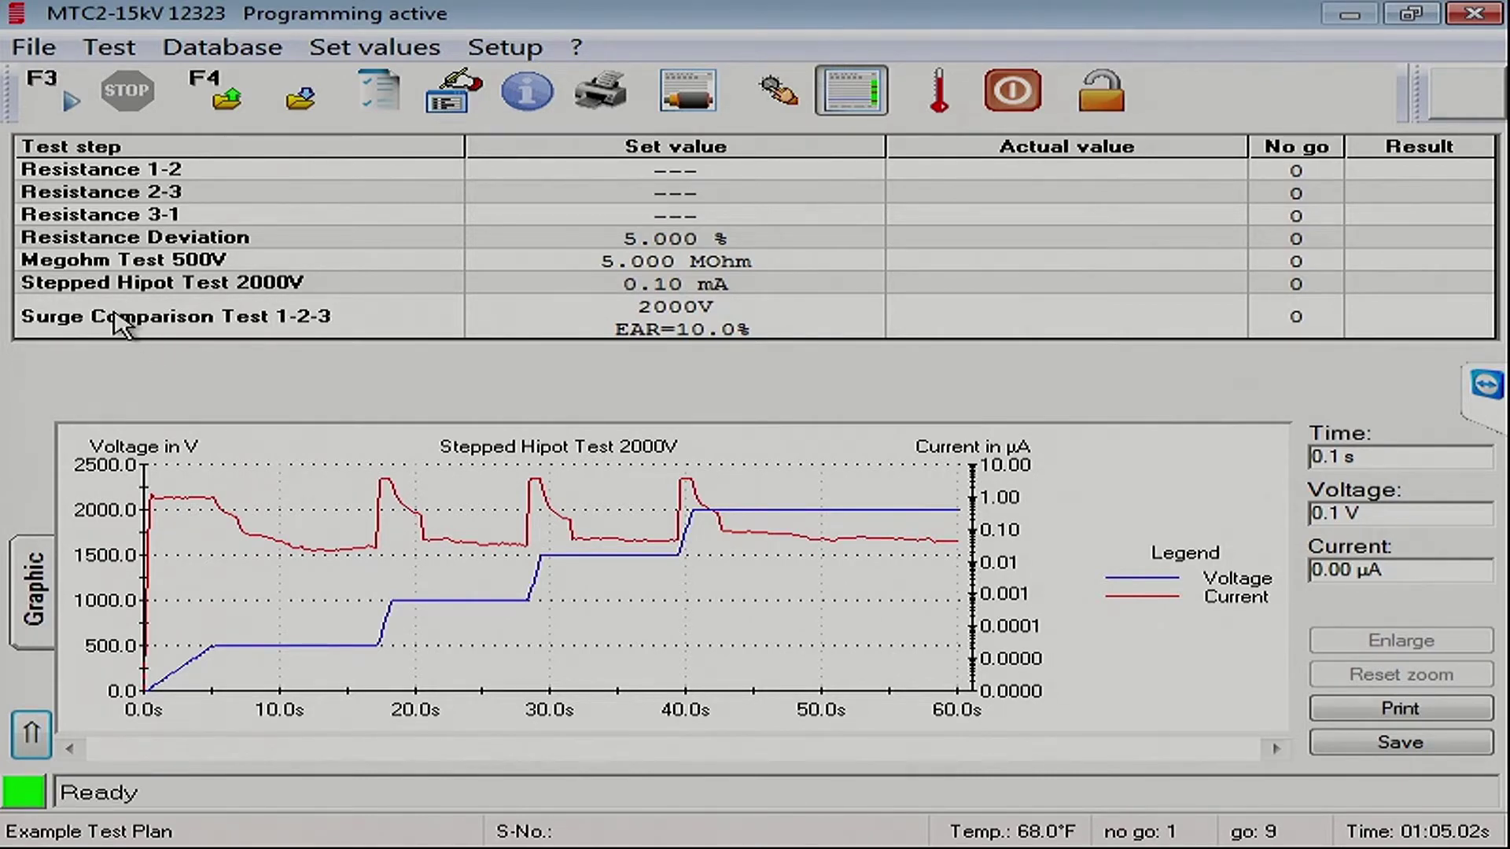
Step: Set the Surge Comparison Test 1-2-3 to repeat and start the test run
click(288, 100)
right_click(159, 325)
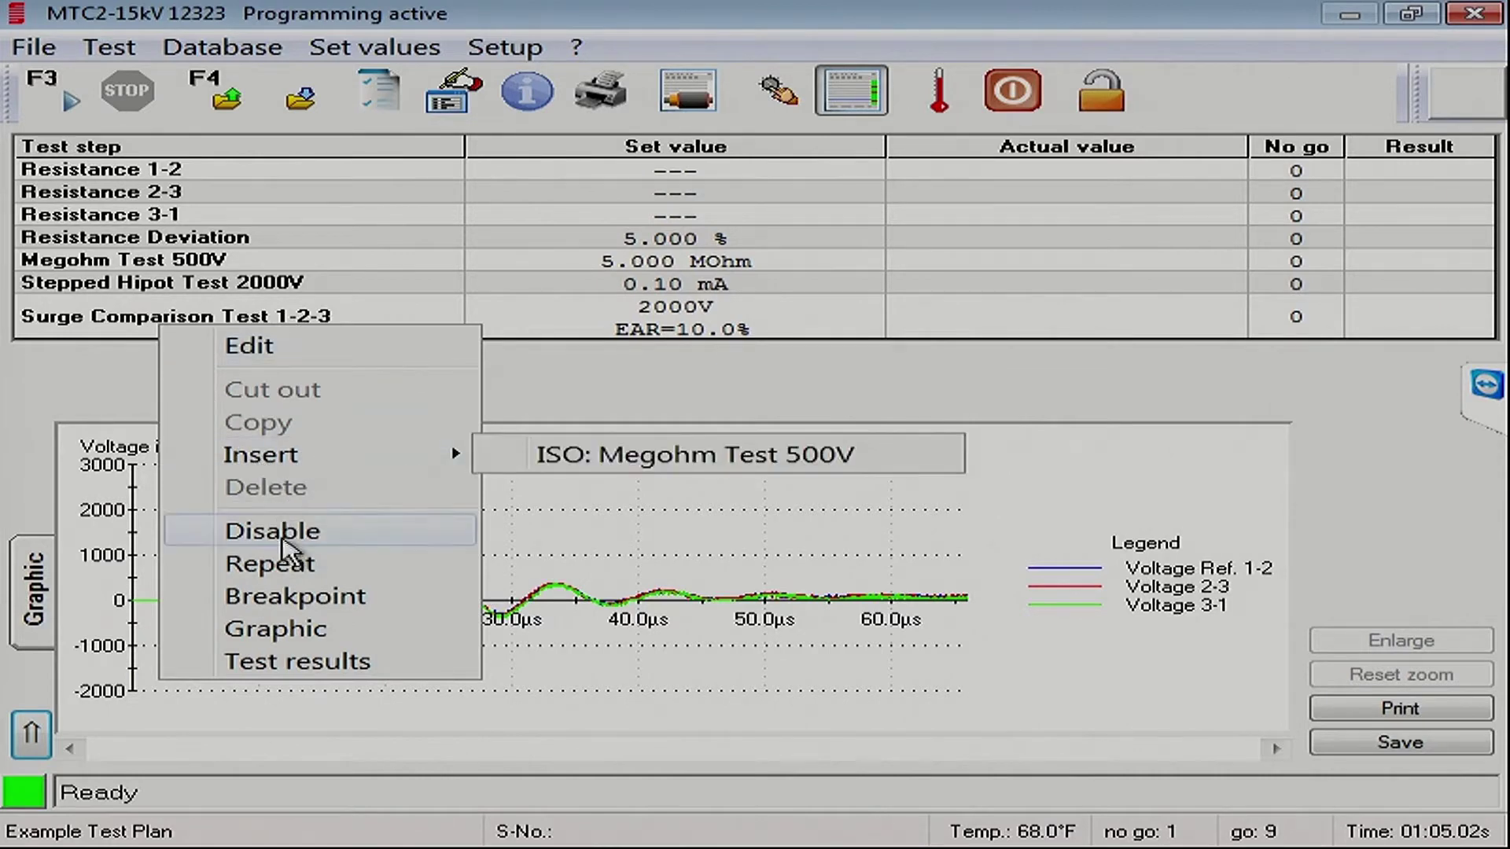
click(287, 565)
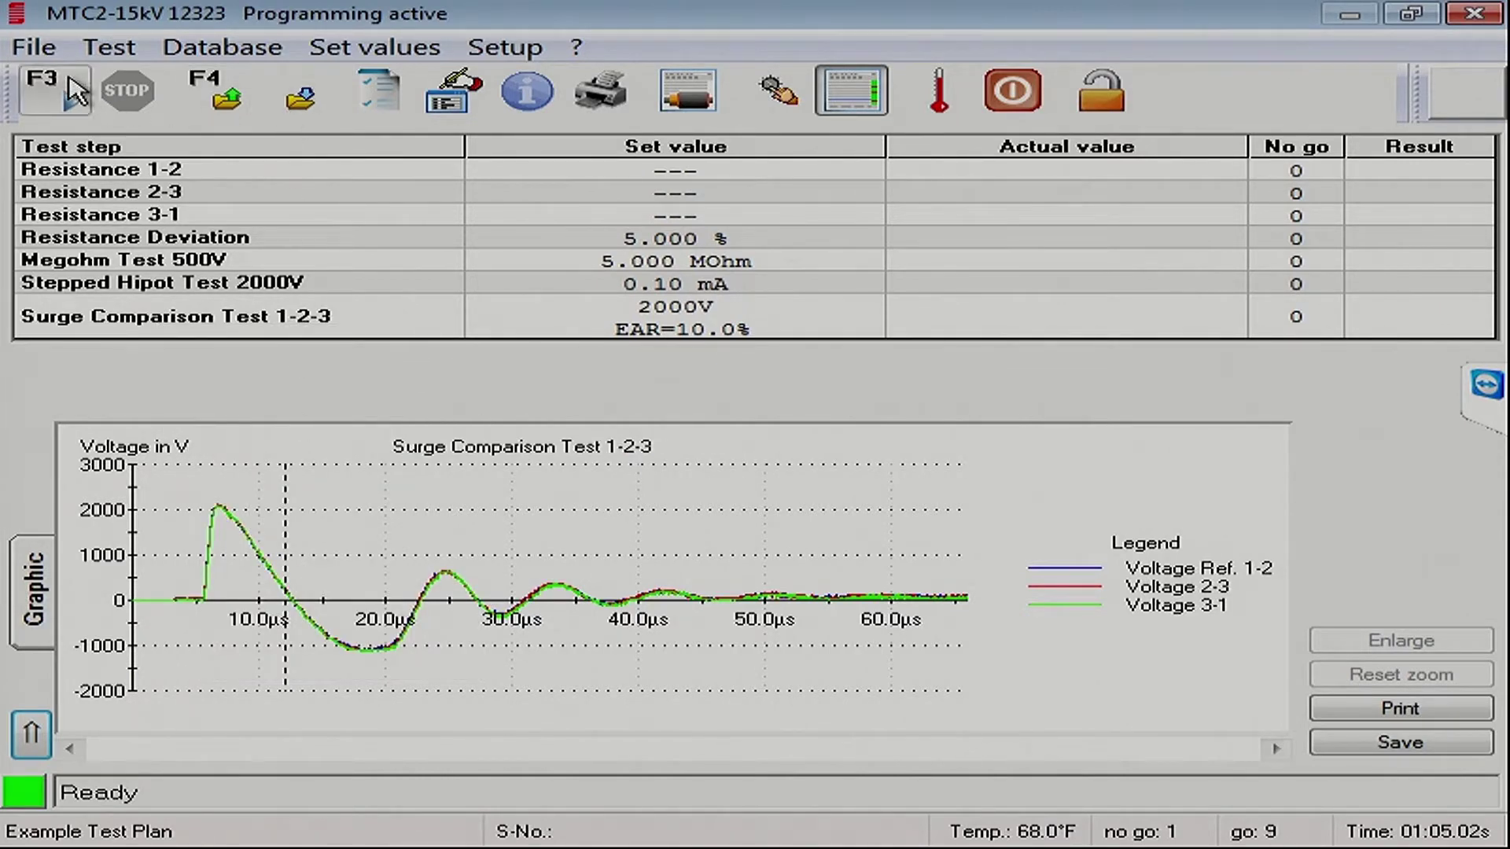
click(76, 90)
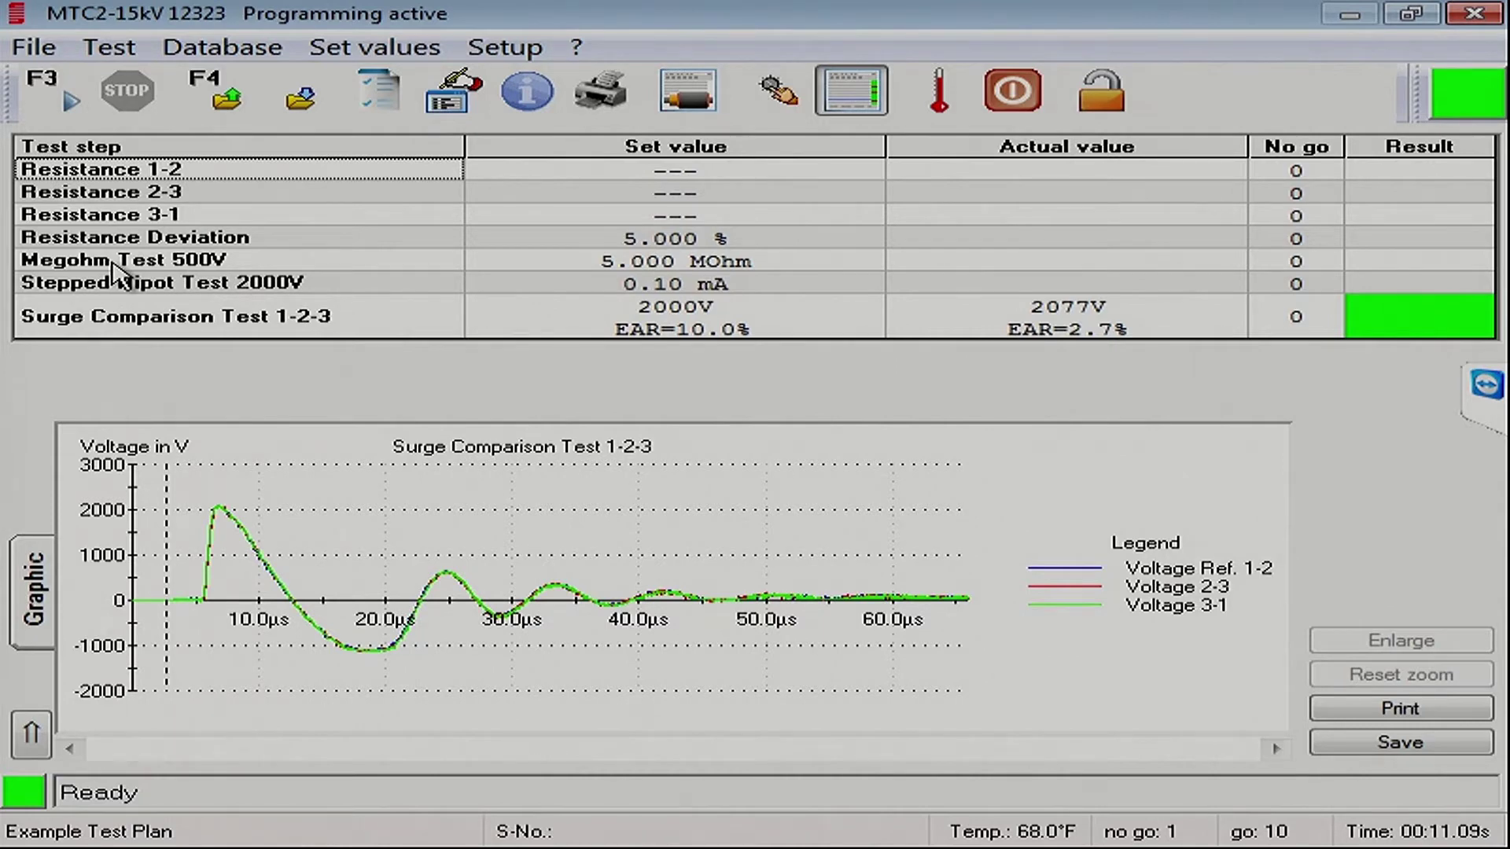
Step: Disable the Megohm Test 500V and Stepped Hipot Test 2000V steps, and start the test plan without an order
right_click(115, 271)
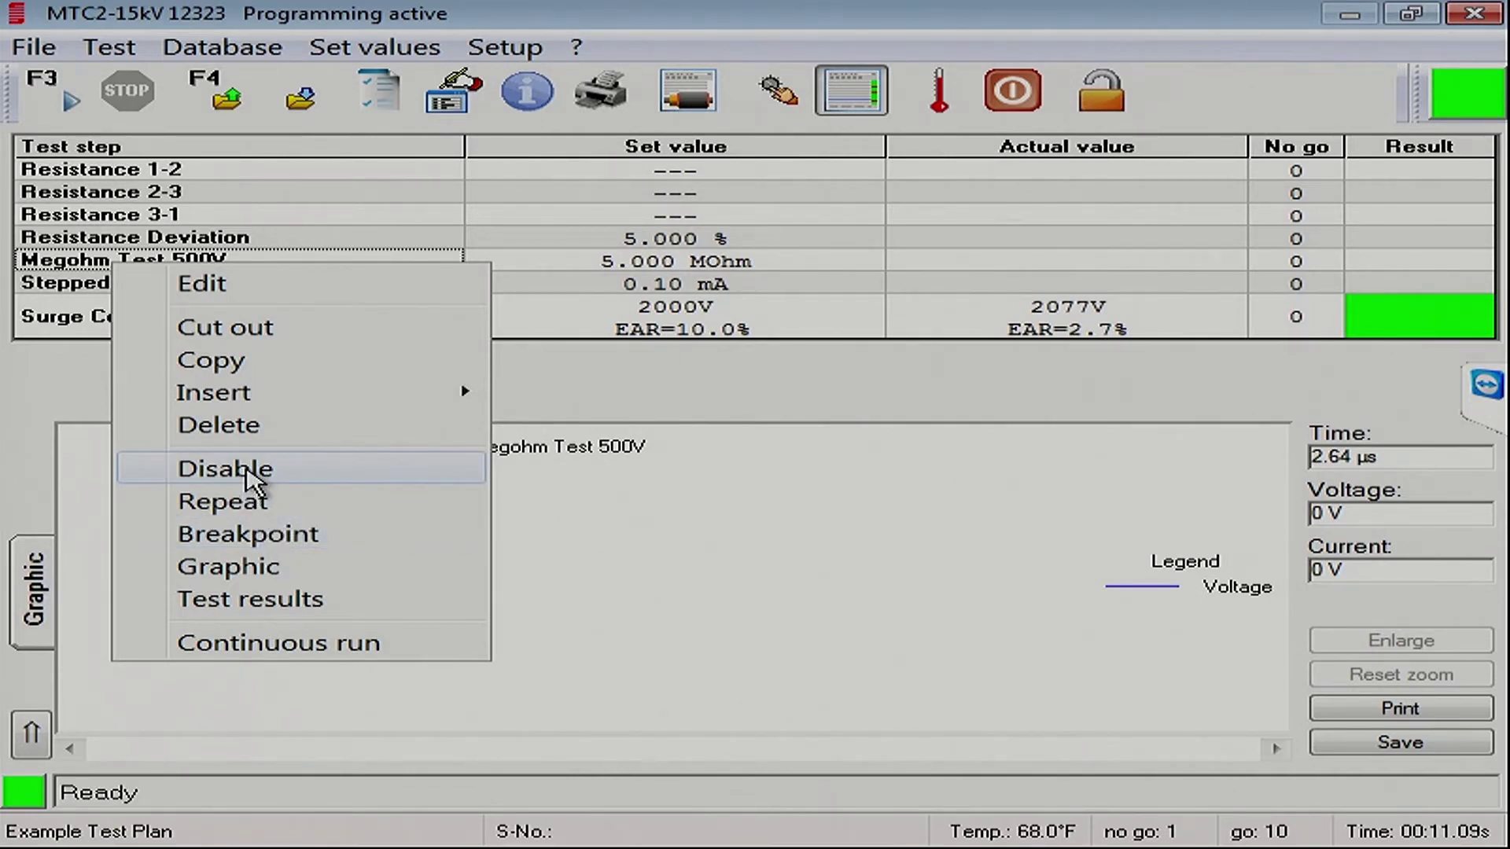
click(250, 476)
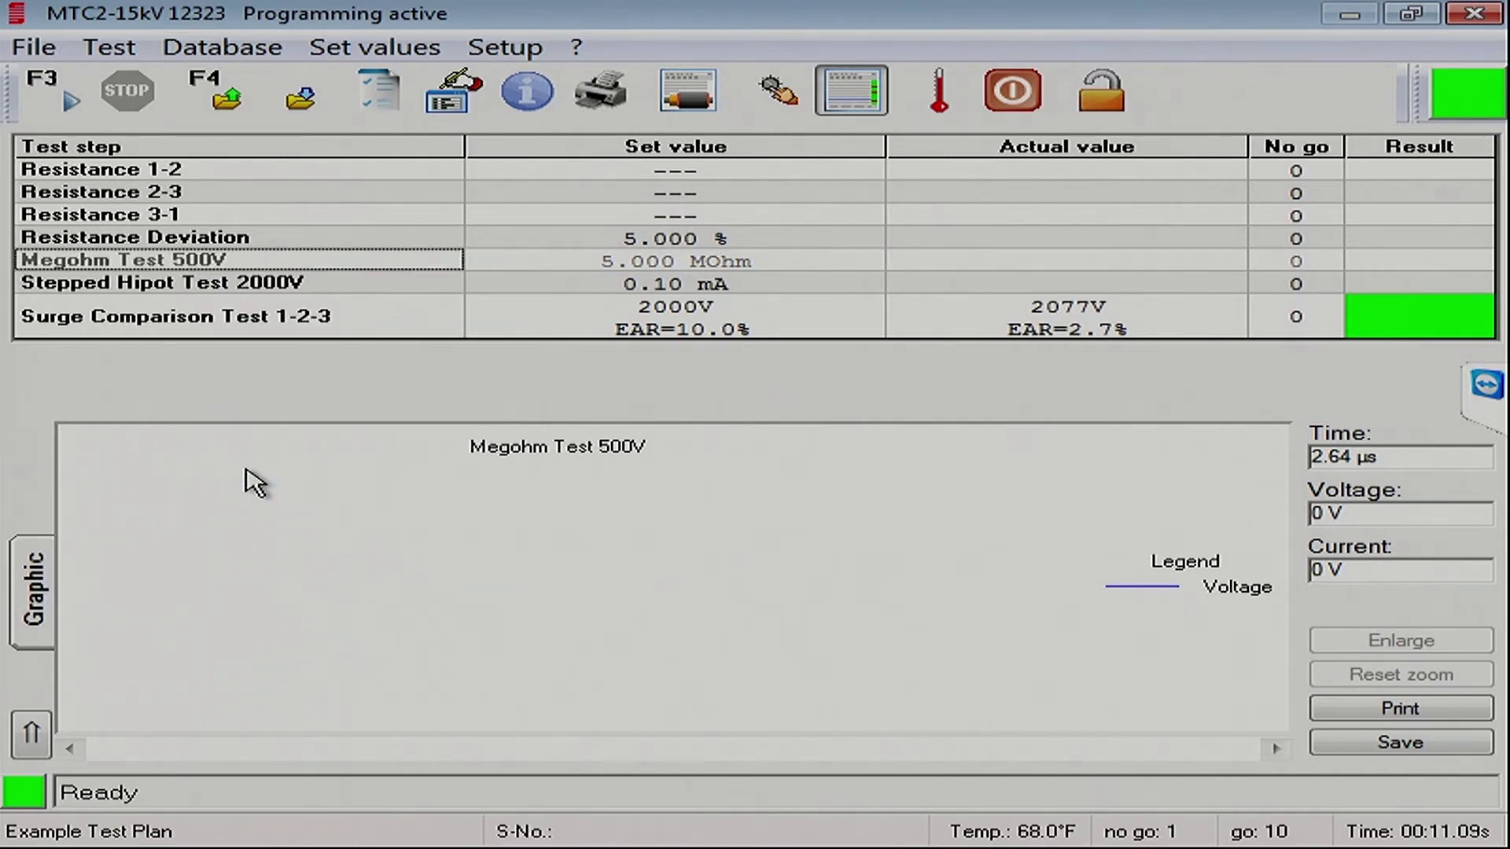
right_click(203, 293)
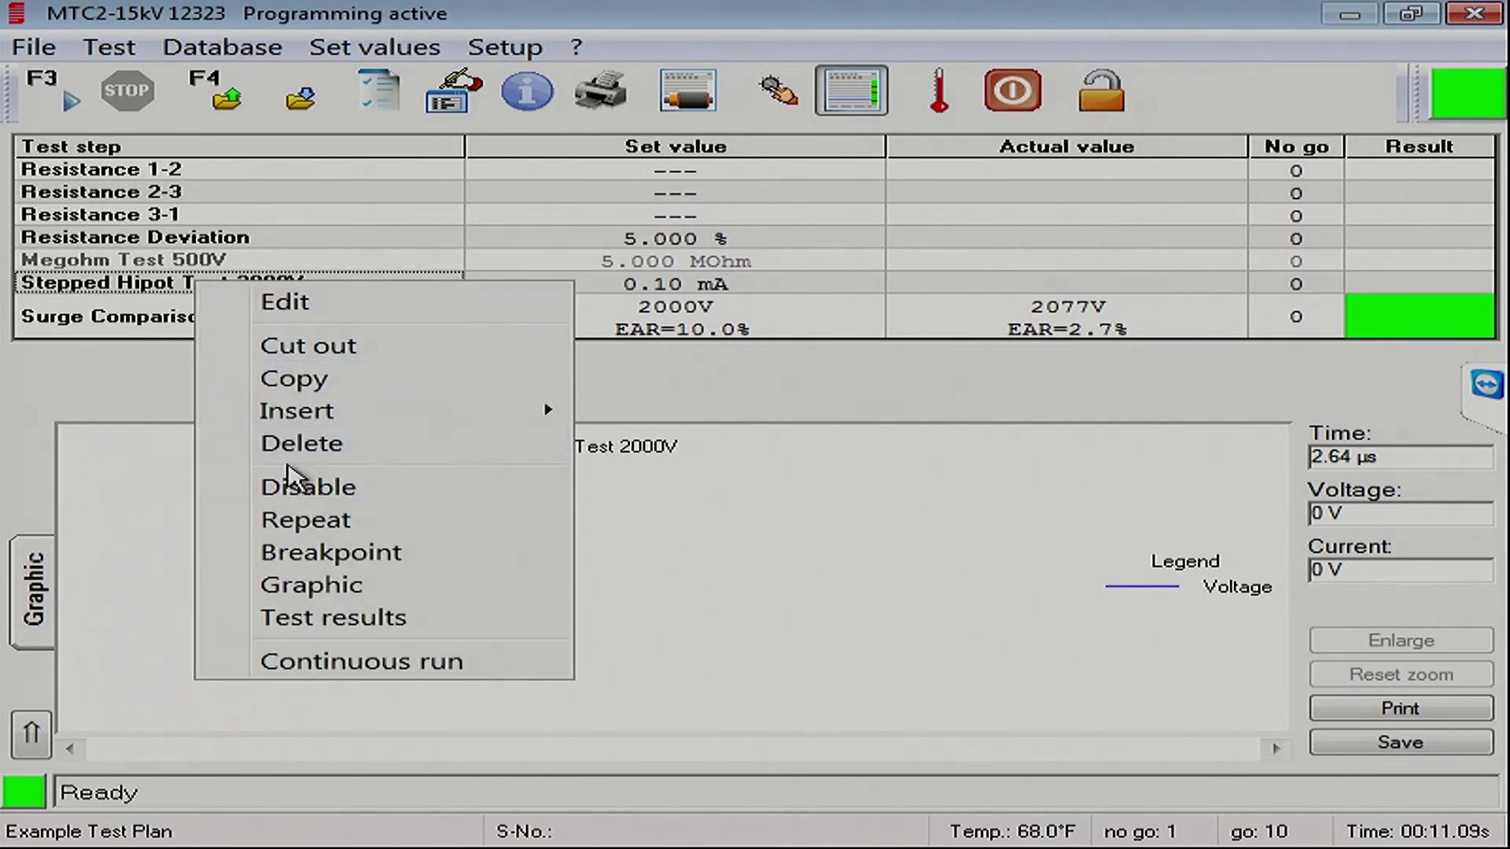
click(296, 492)
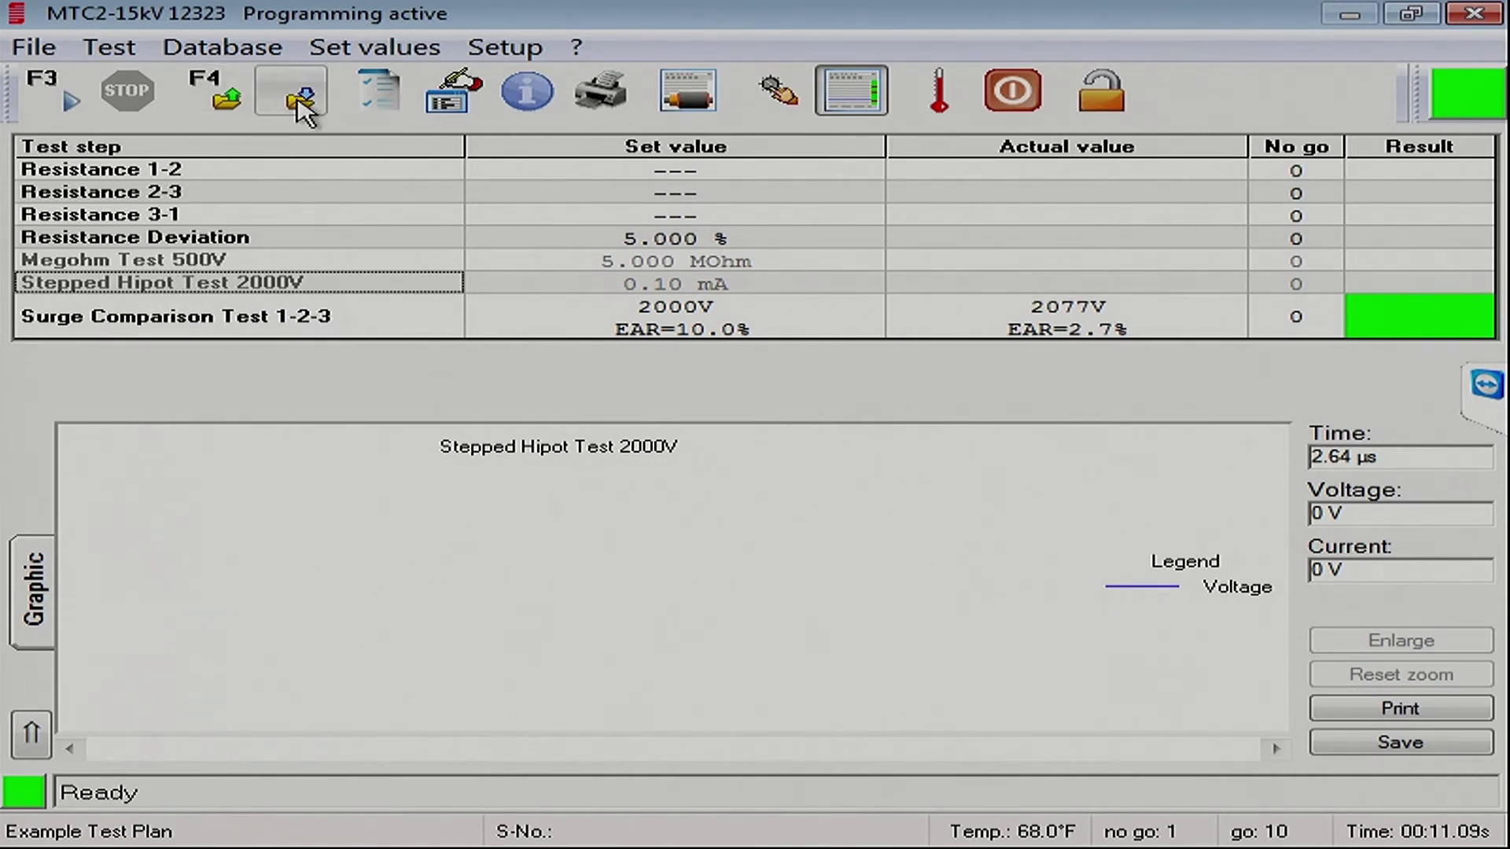
click(73, 106)
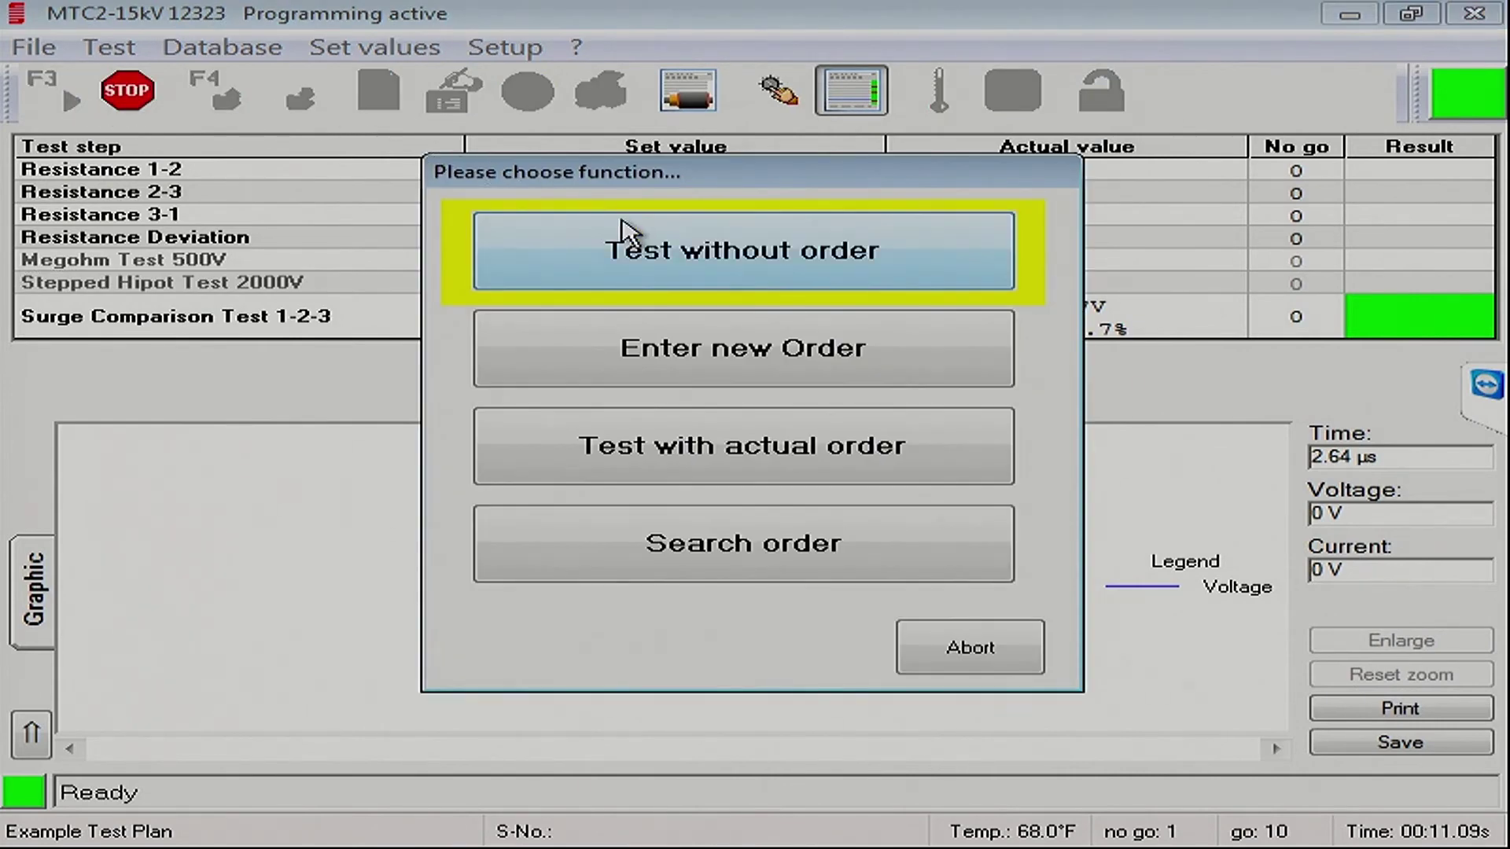
click(643, 251)
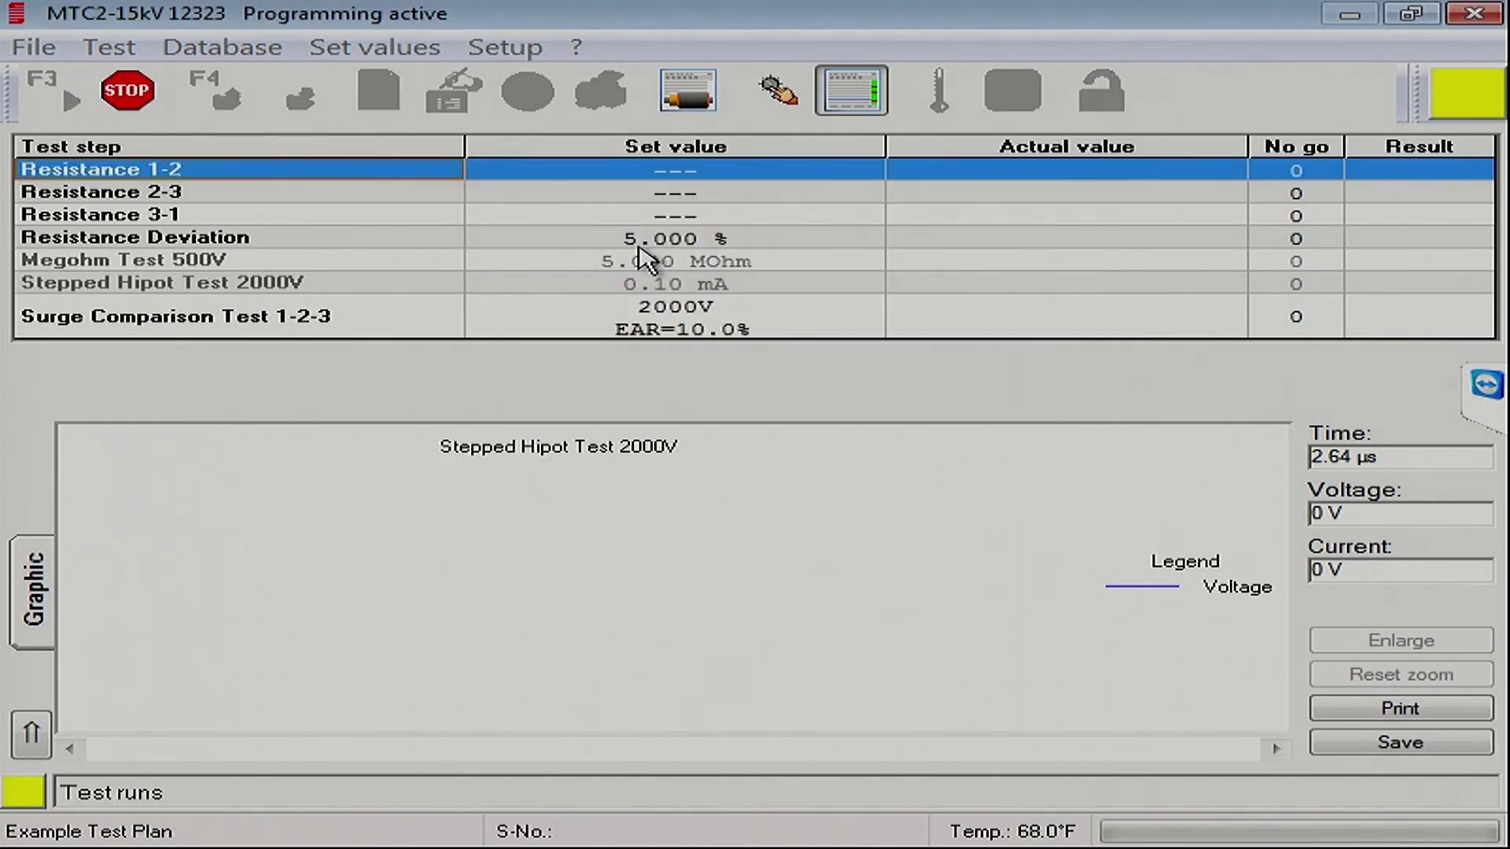